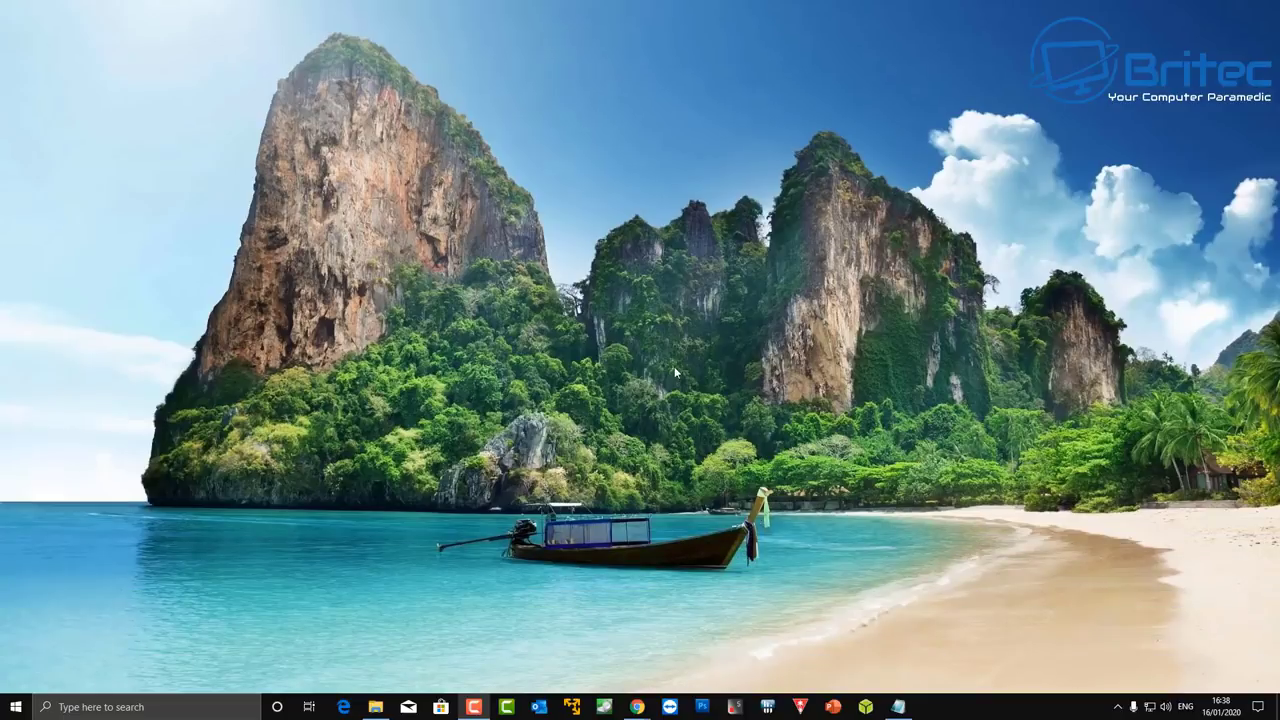
Open the NVIDIA Control Panel from the desktop and look through the global 3D settings
{"action": "right_click", "coordinate": [665, 328]}
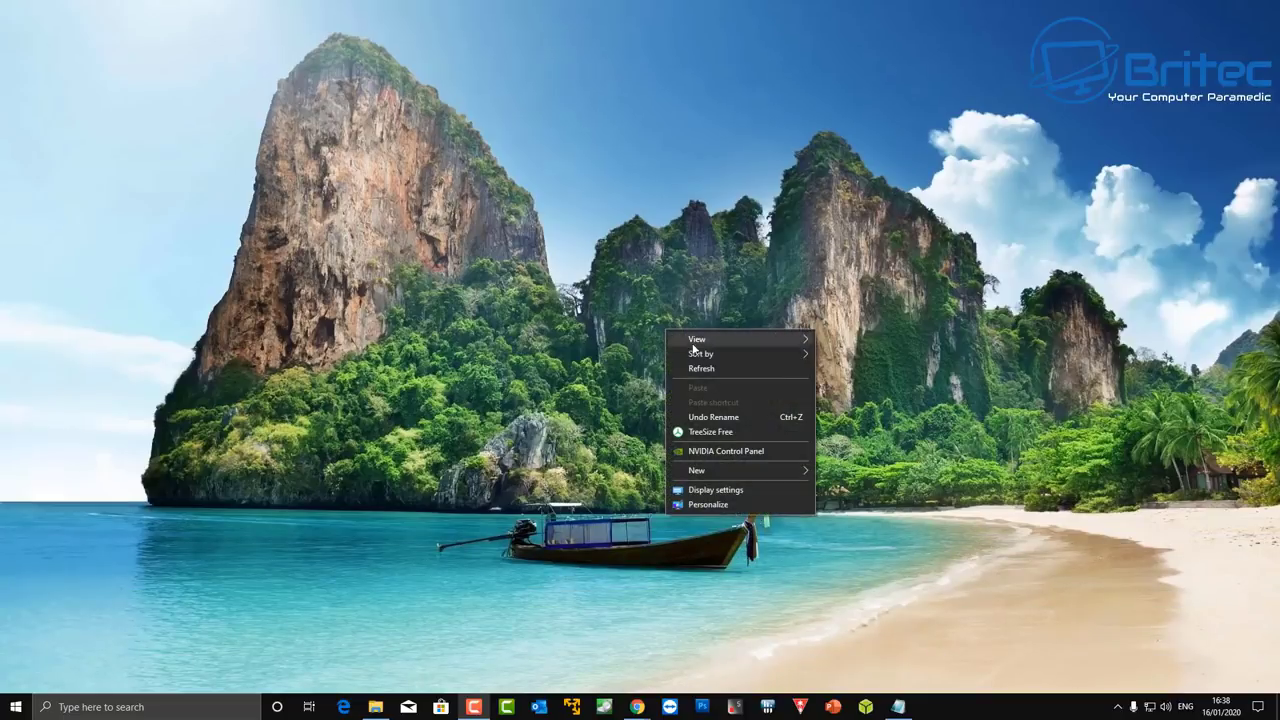
{"action": "left_click", "coordinate": [716, 454]}
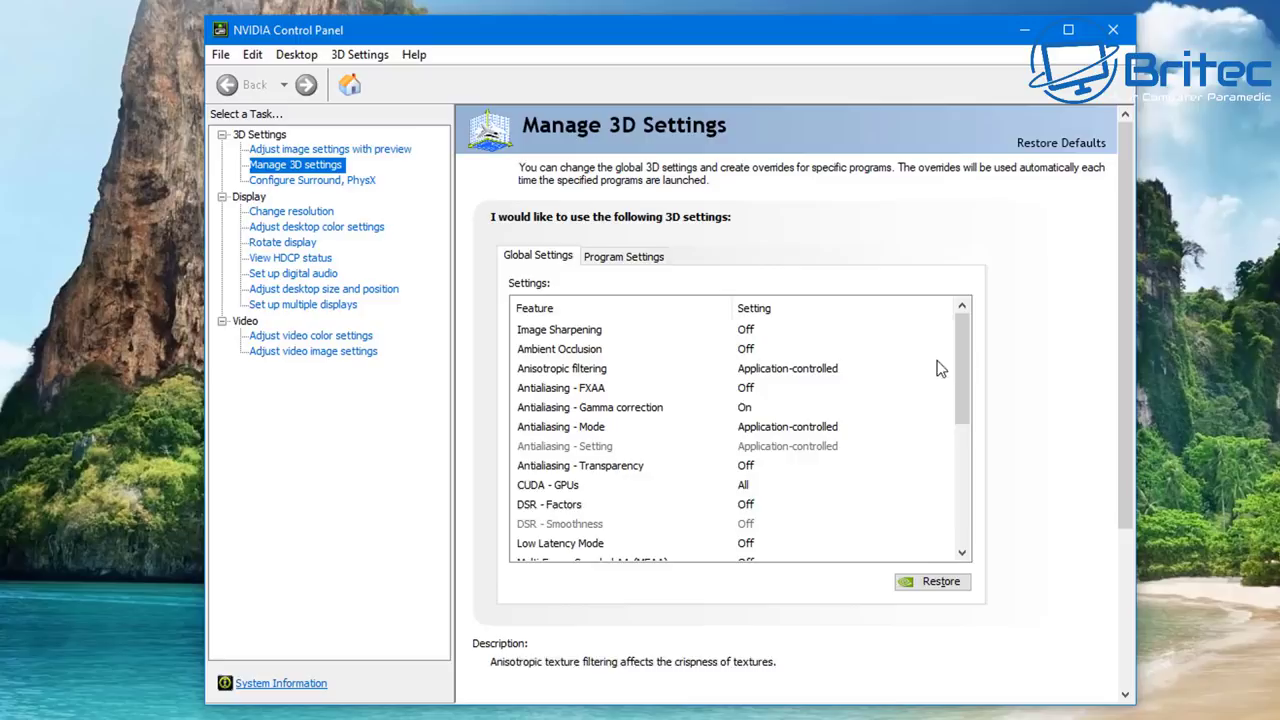
{"action": "left_click_drag", "start_coordinate": [962, 346], "coordinate": [962, 376]}
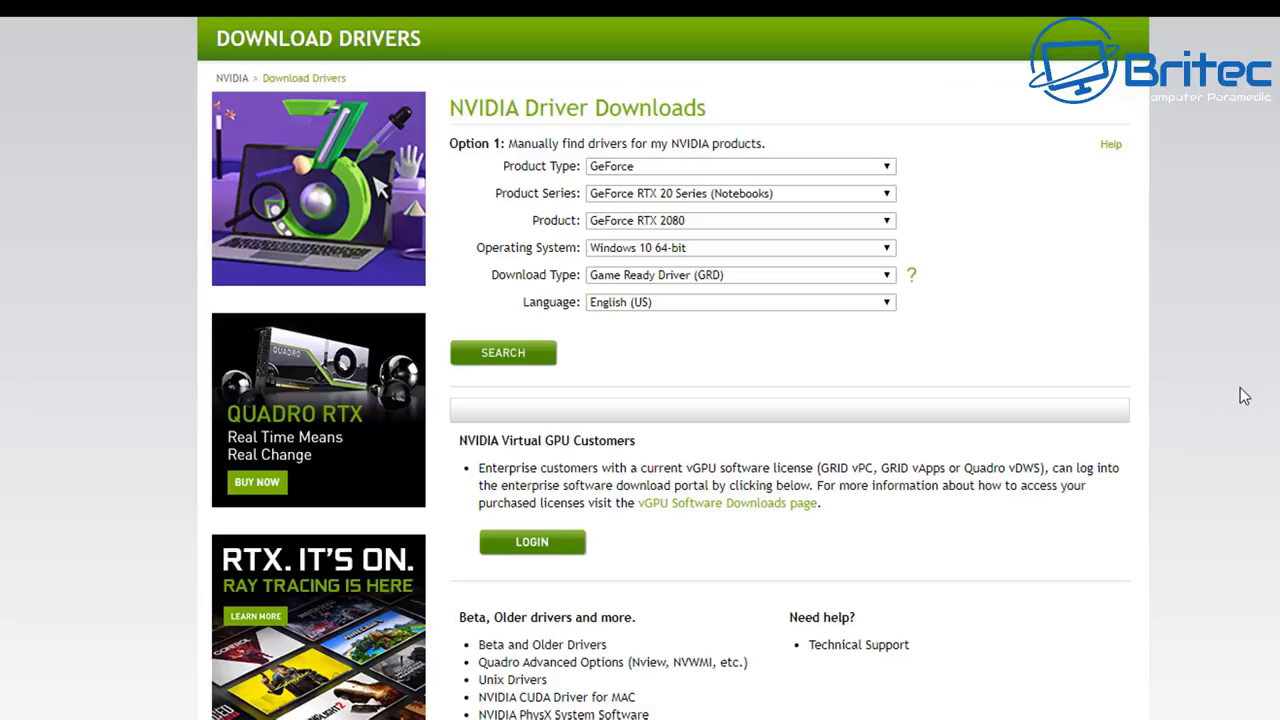
Search NVIDIA's driver downloads for the GeForce RTX 20 Series, GeForce RTX 2070 SUPER, Windows 10 64-bit Game Ready Driver
{"action": "left_click", "coordinate": [655, 166]}
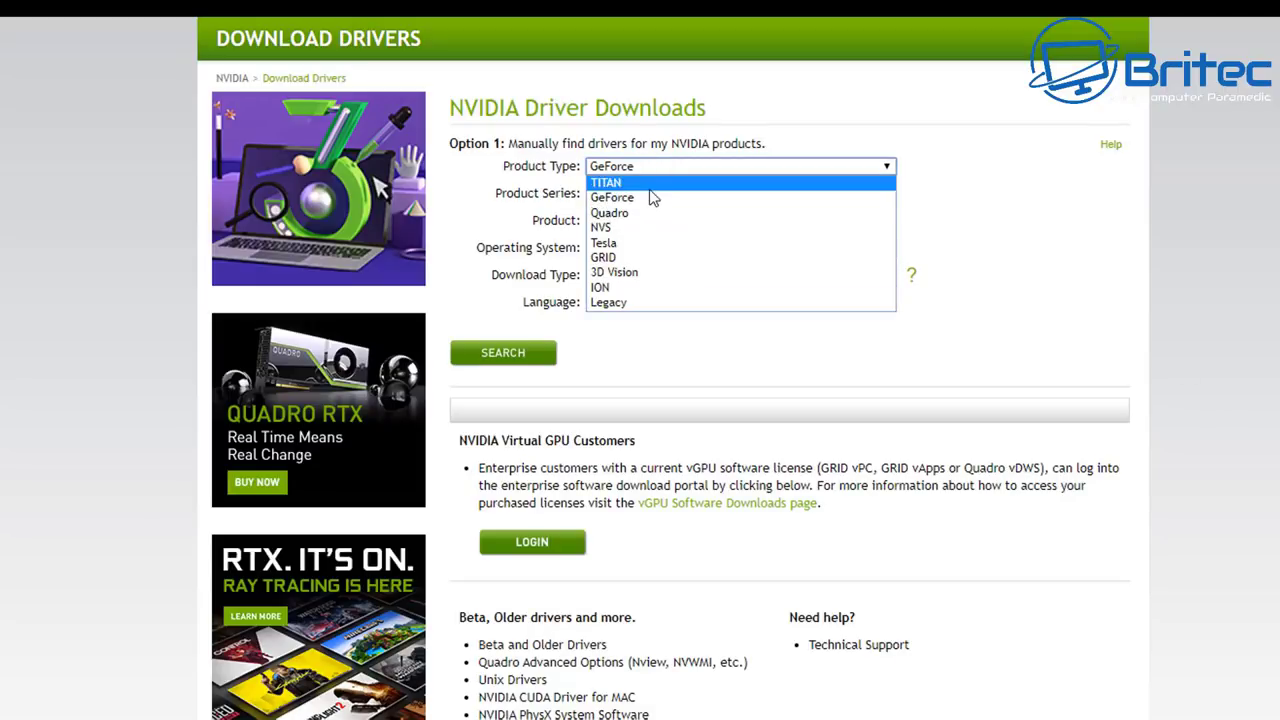
{"action": "left_click", "coordinate": [646, 198]}
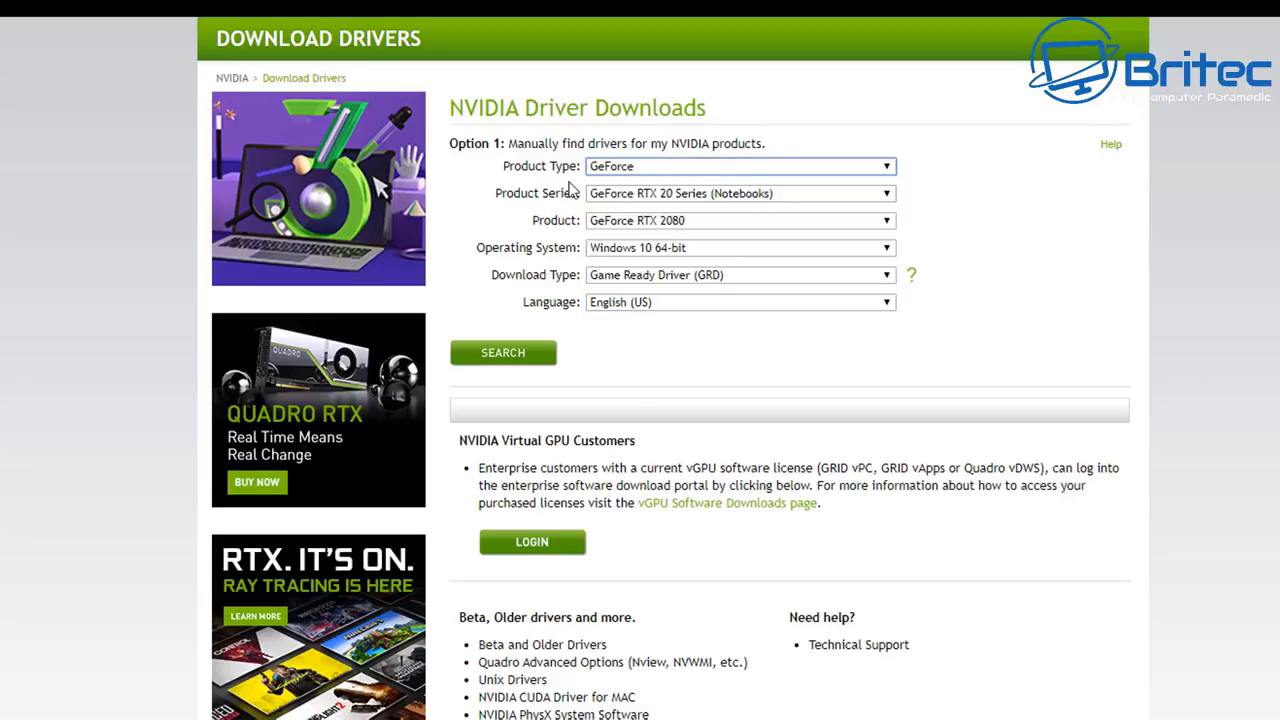
{"action": "left_click", "coordinate": [770, 195]}
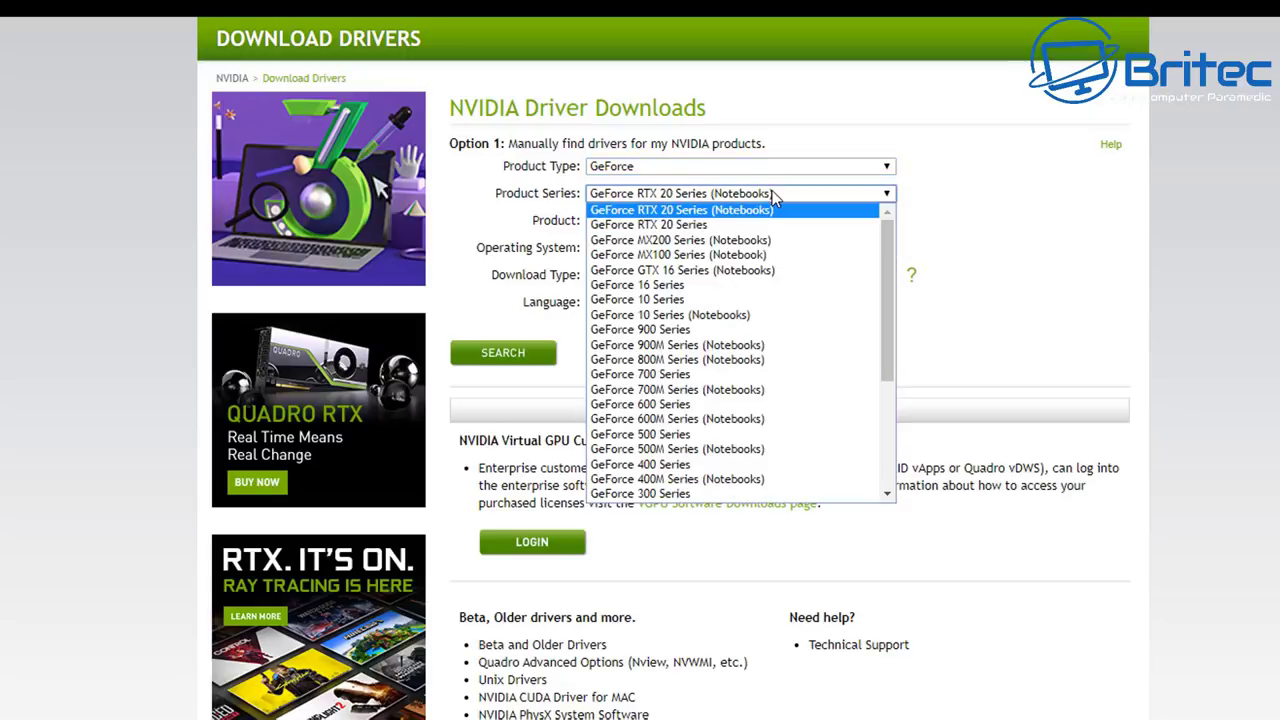
{"action": "left_click", "coordinate": [719, 222]}
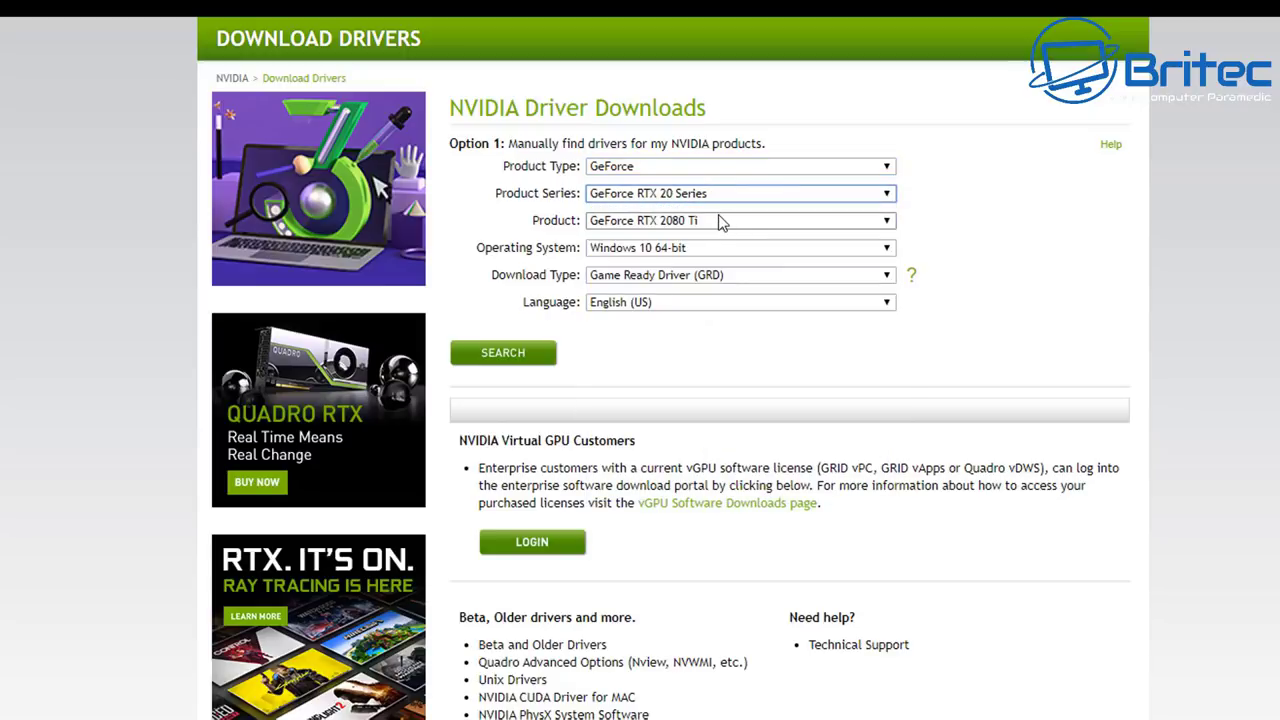
{"action": "left_click", "coordinate": [720, 222]}
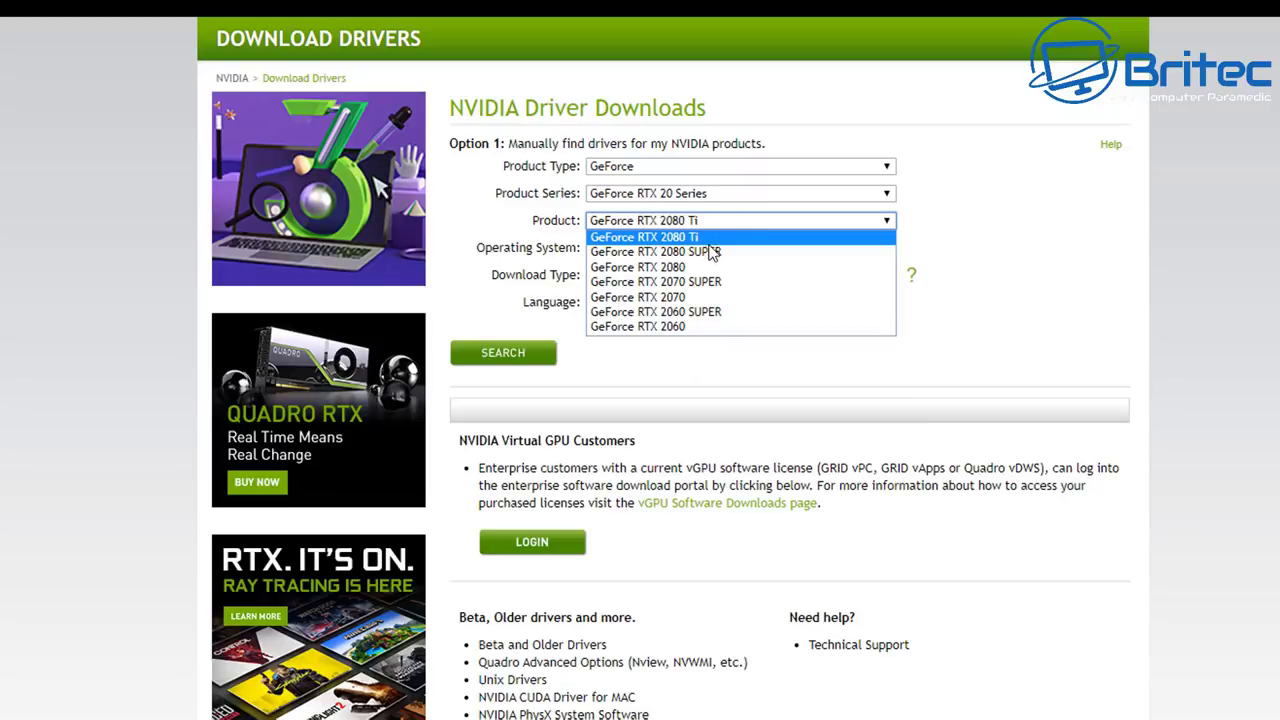
{"action": "left_click", "coordinate": [700, 286]}
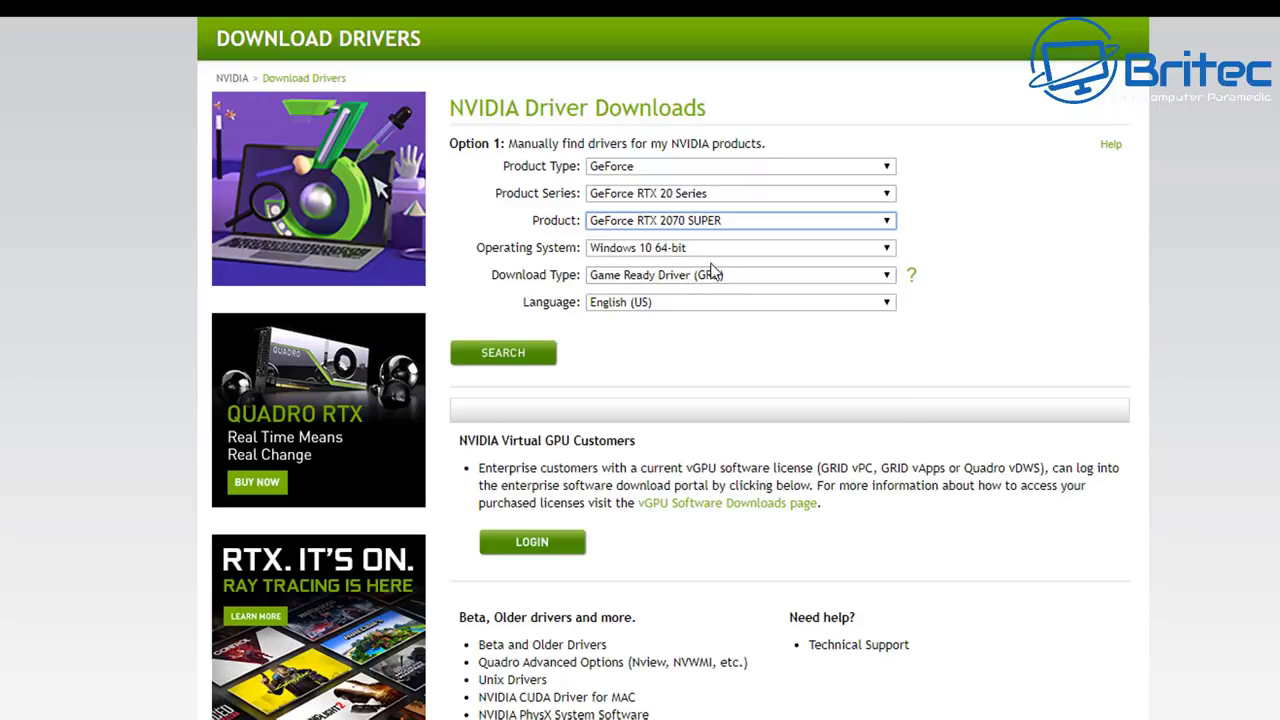
{"action": "left_click", "coordinate": [520, 358]}
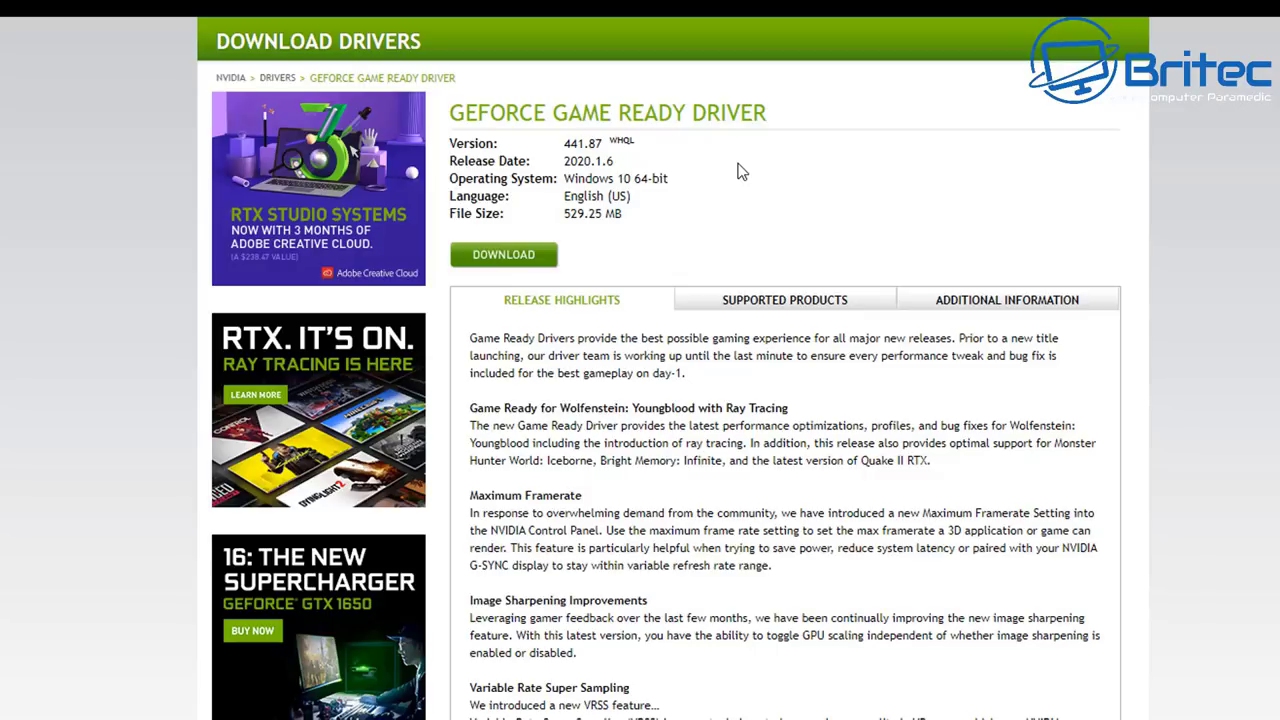
Download the GeForce Game Ready Driver 441.87 and extract its installer files to the default folder
{"action": "left_click", "coordinate": [499, 255]}
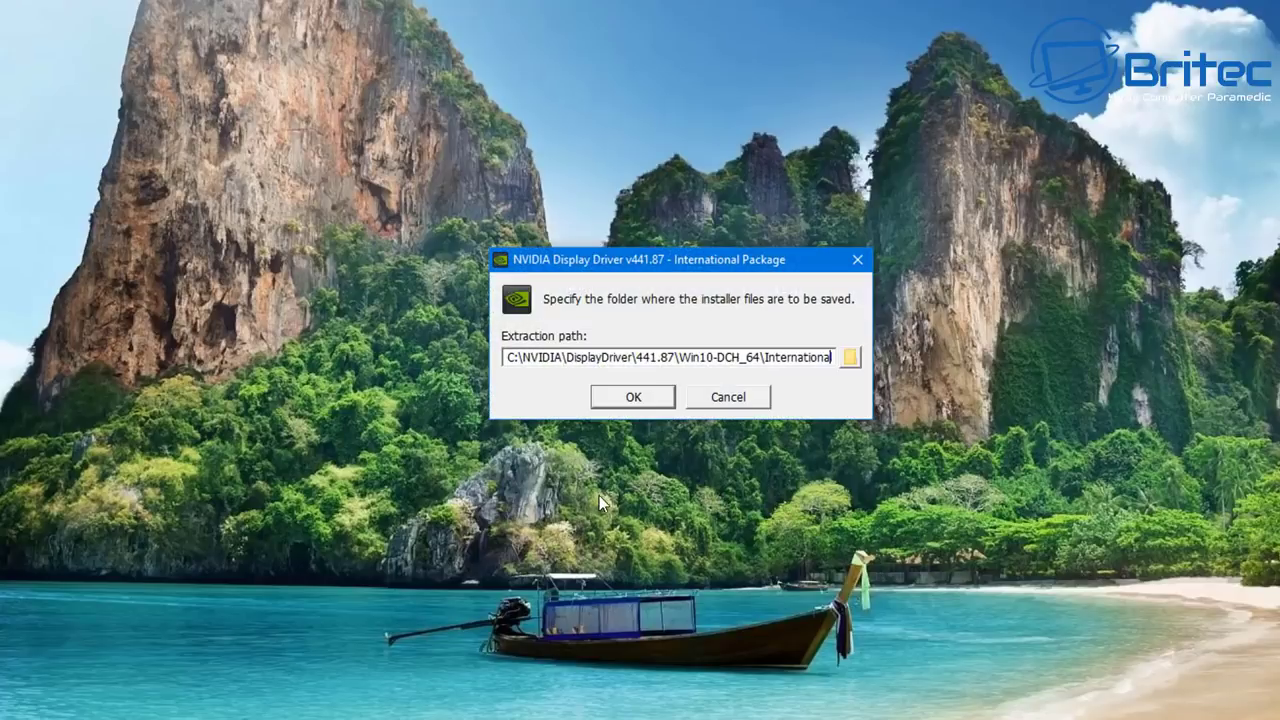
{"action": "left_click", "coordinate": [632, 397]}
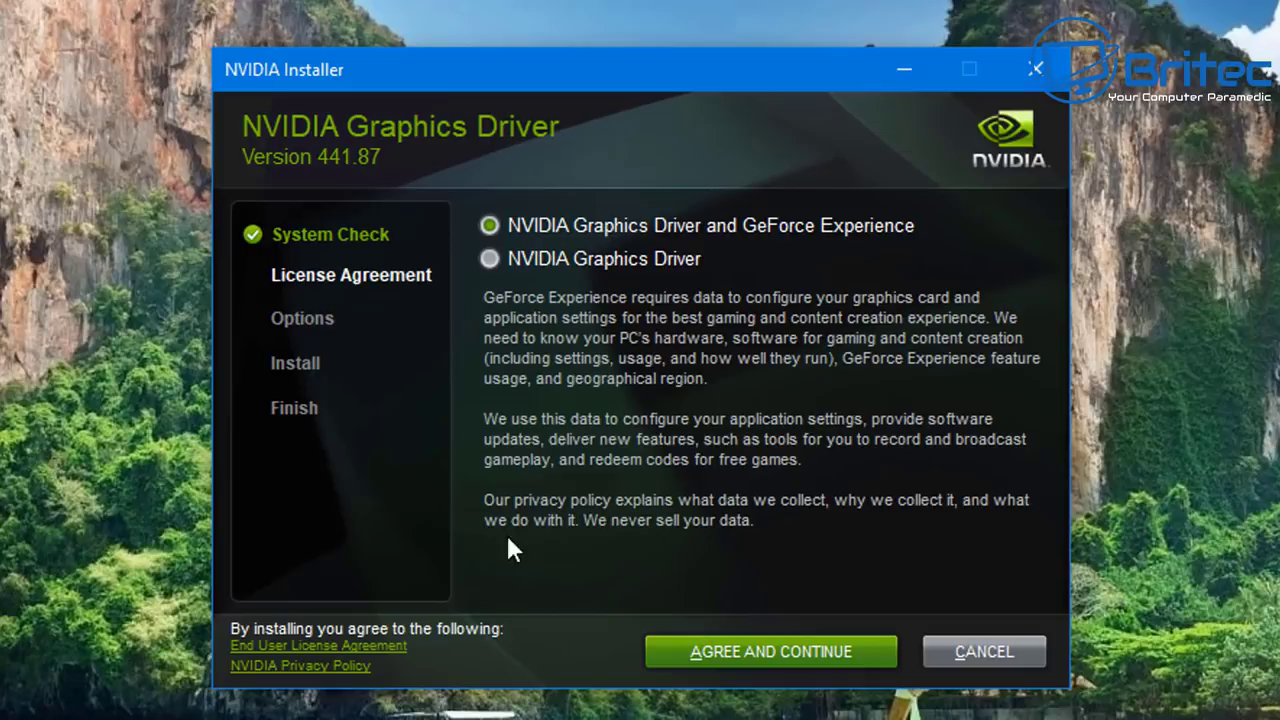
Install the NVIDIA Graphics Driver together with GeForce Experience using the Express option, and close the finished installer
{"action": "left_click", "coordinate": [743, 655]}
{"action": "left_click", "coordinate": [580, 262]}
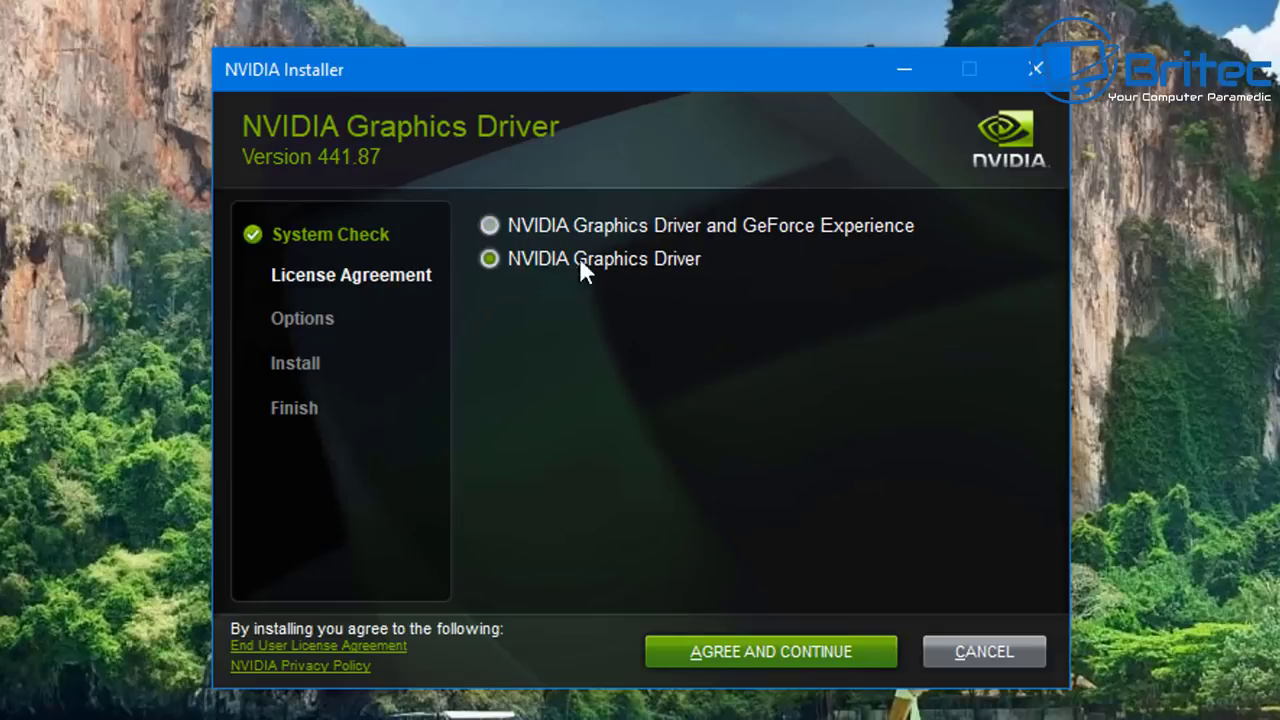
{"action": "left_click", "coordinate": [500, 228]}
{"action": "left_click", "coordinate": [744, 653]}
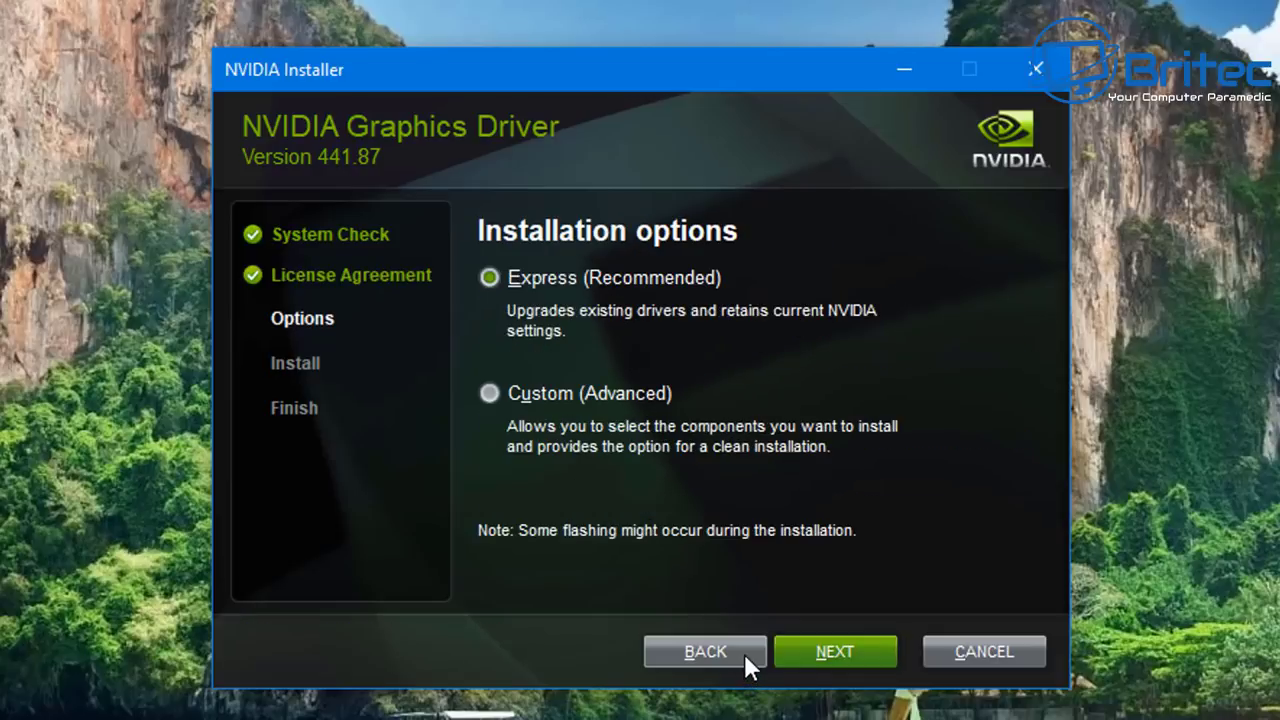
{"action": "left_click", "coordinate": [845, 659]}
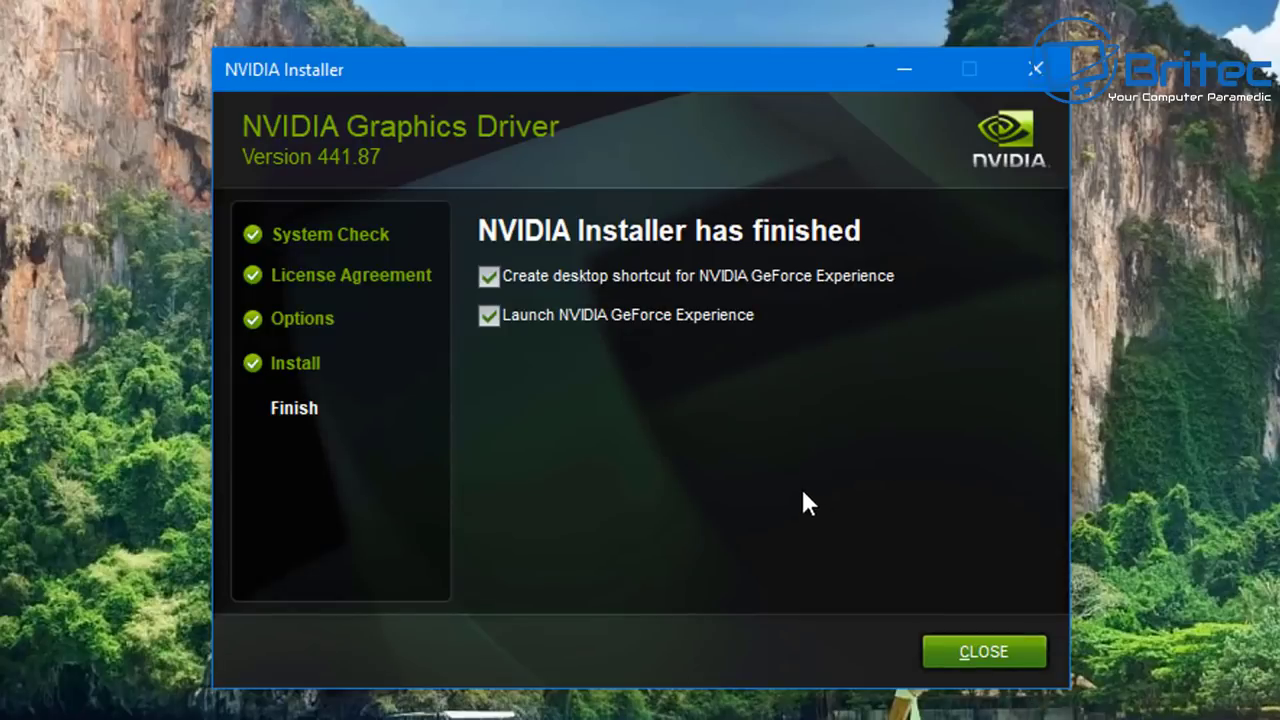
{"action": "left_click", "coordinate": [977, 648]}
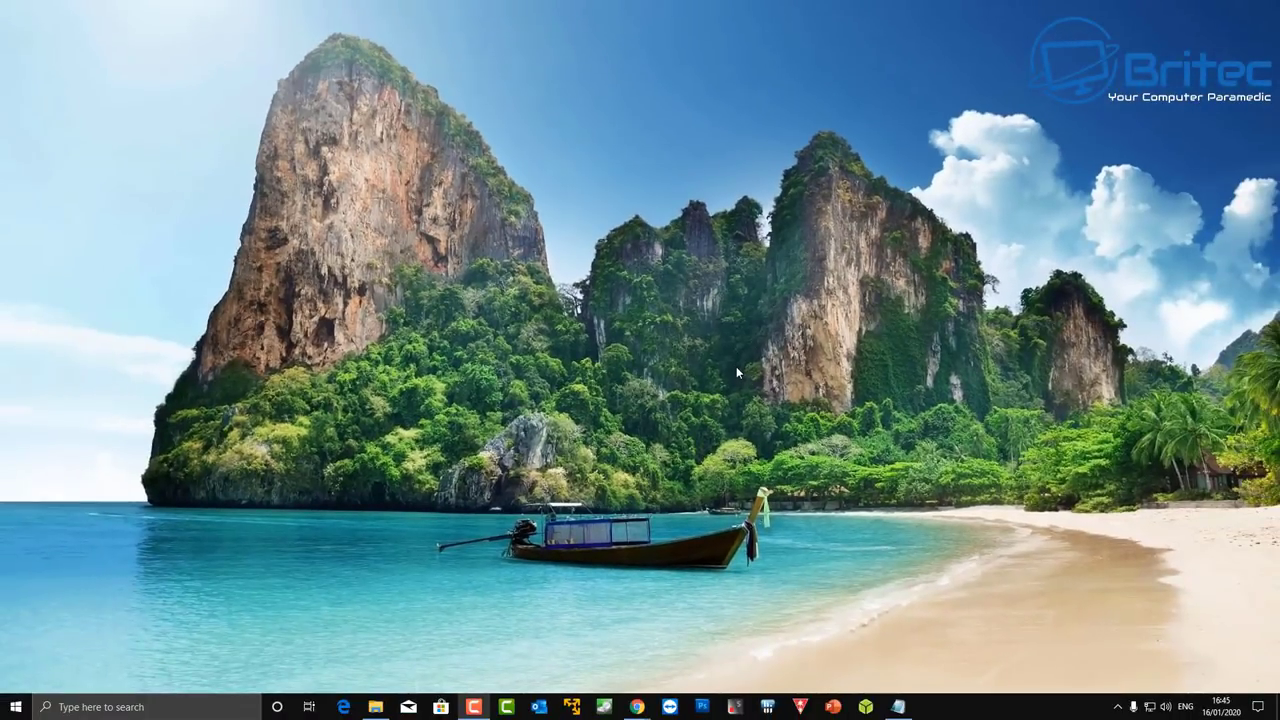
Open the NVIDIA Control Panel, accept its software license agreement and move its window toward the middle of the desktop
{"action": "right_click", "coordinate": [736, 366]}
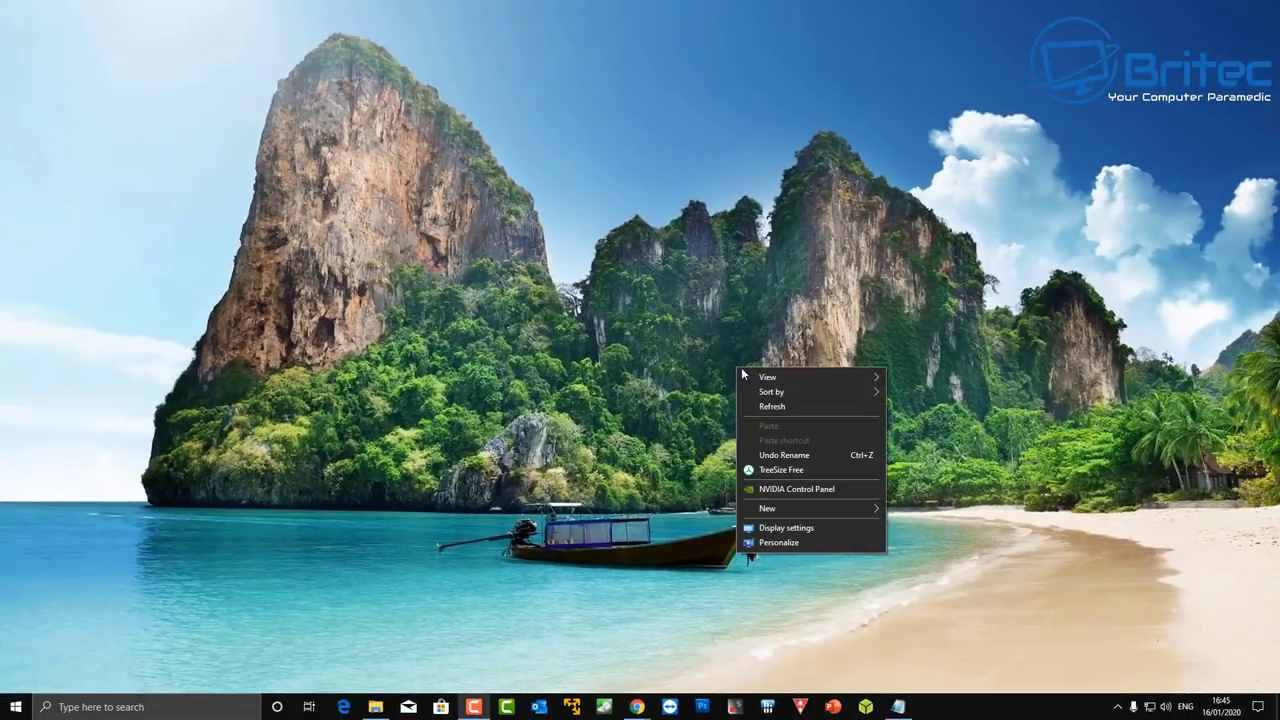
{"action": "left_click", "coordinate": [774, 490]}
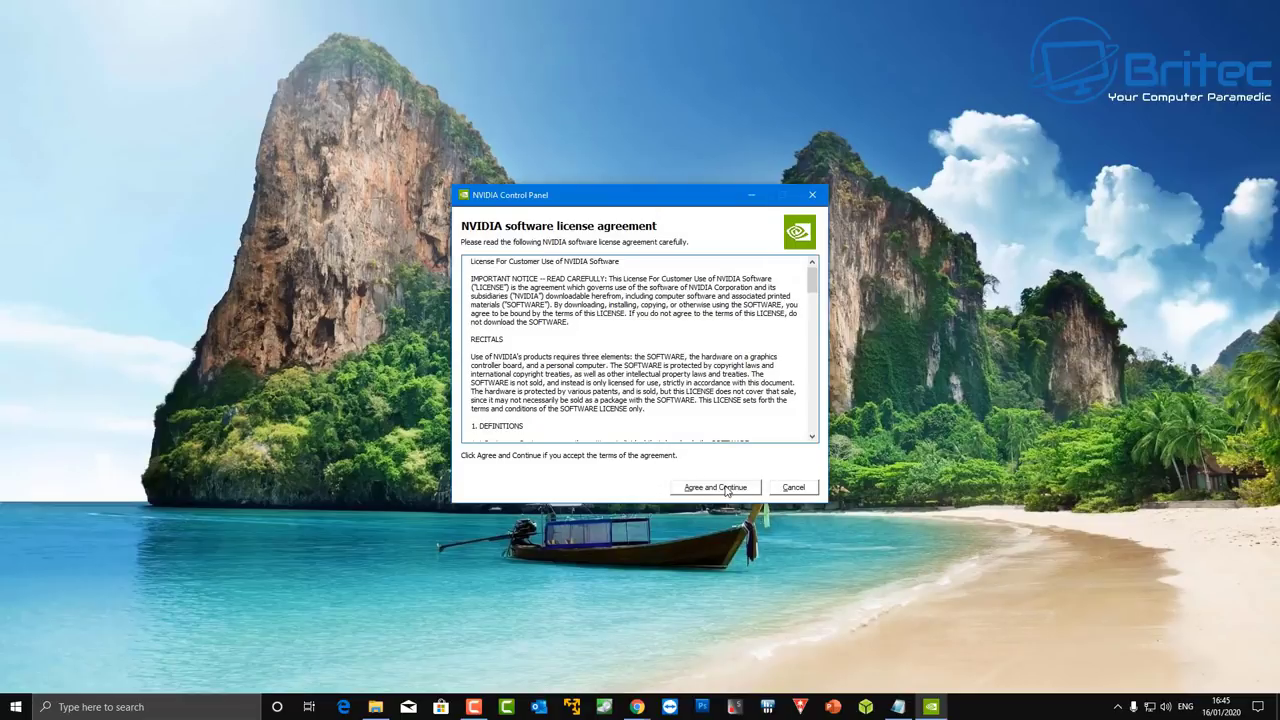
{"action": "left_click", "coordinate": [727, 488]}
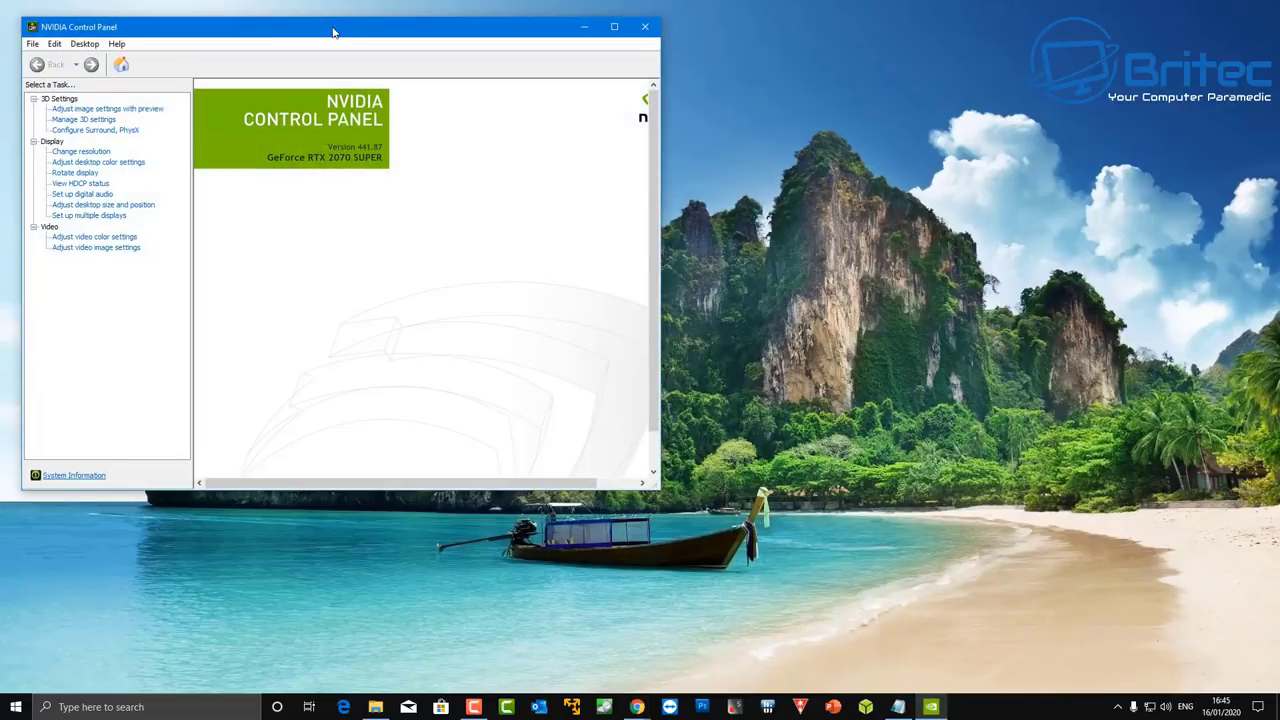
{"action": "left_click_drag", "start_coordinate": [334, 33], "coordinate": [597, 117]}
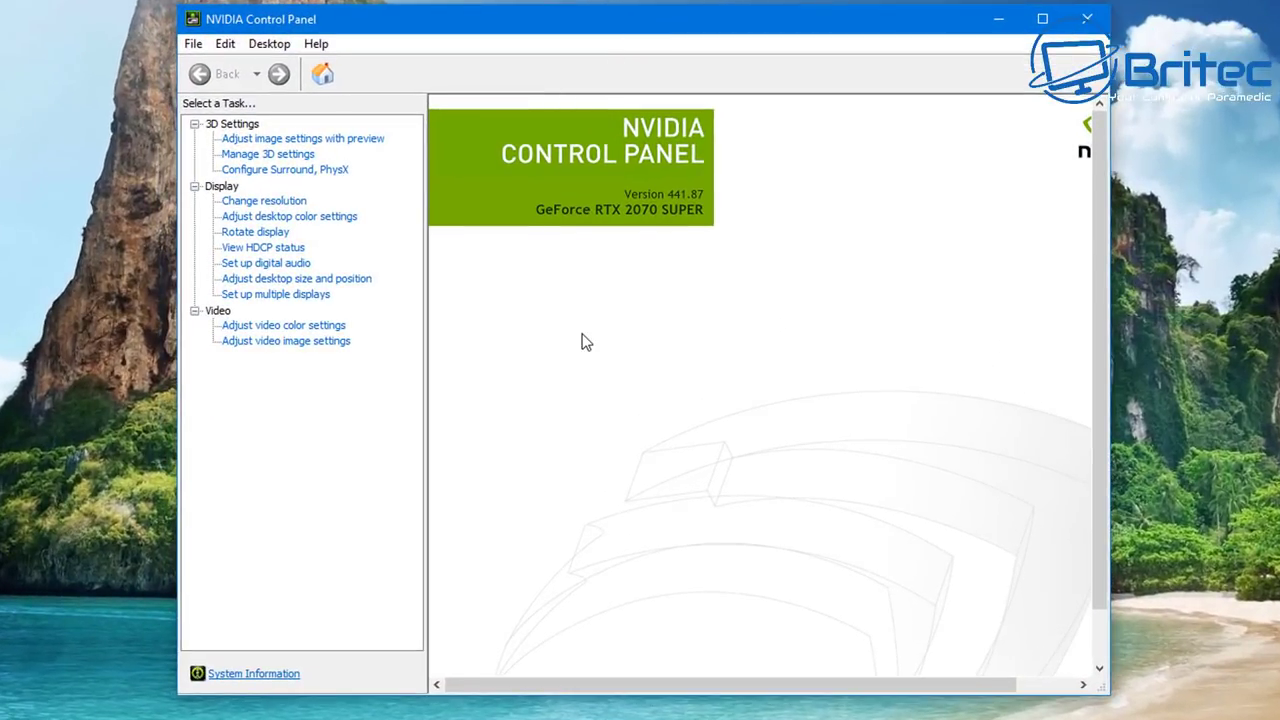
Turn on Max Frame Rate in the global 3D settings and set it to 240 FPS
{"action": "left_click", "coordinate": [270, 156]}
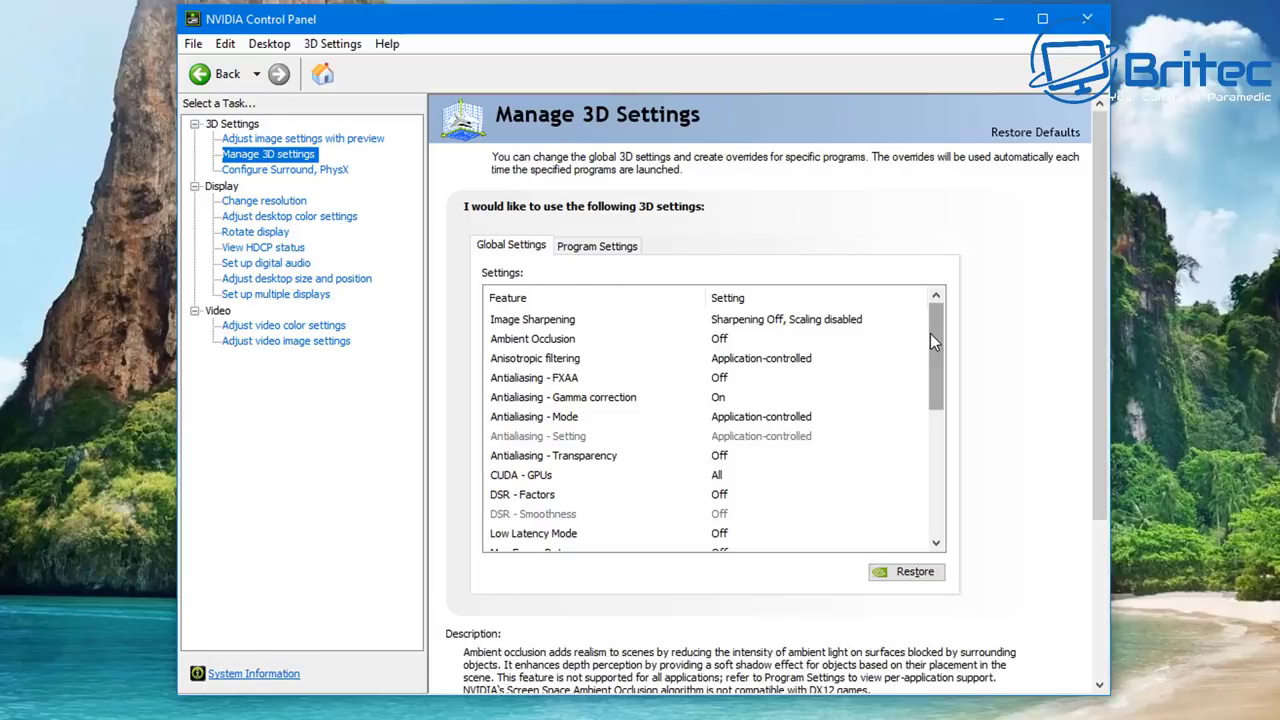
{"action": "left_click_drag", "start_coordinate": [930, 333], "coordinate": [935, 376]}
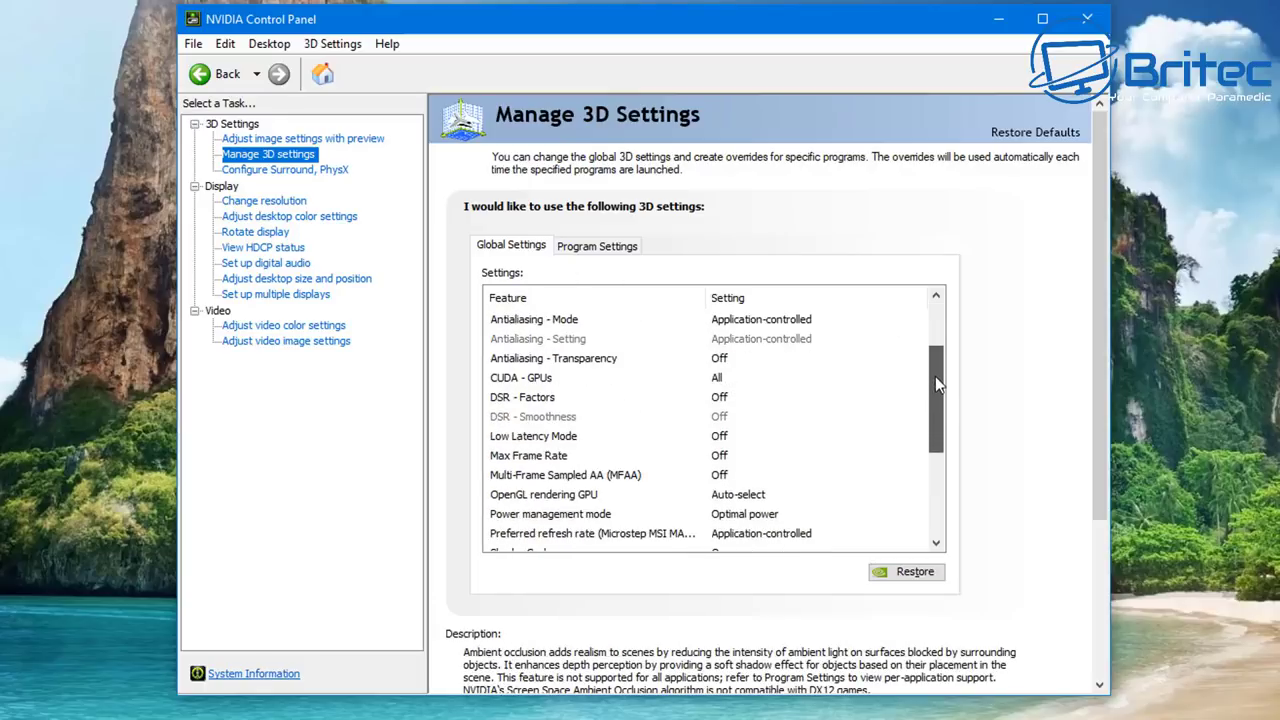
{"action": "left_click", "coordinate": [521, 456]}
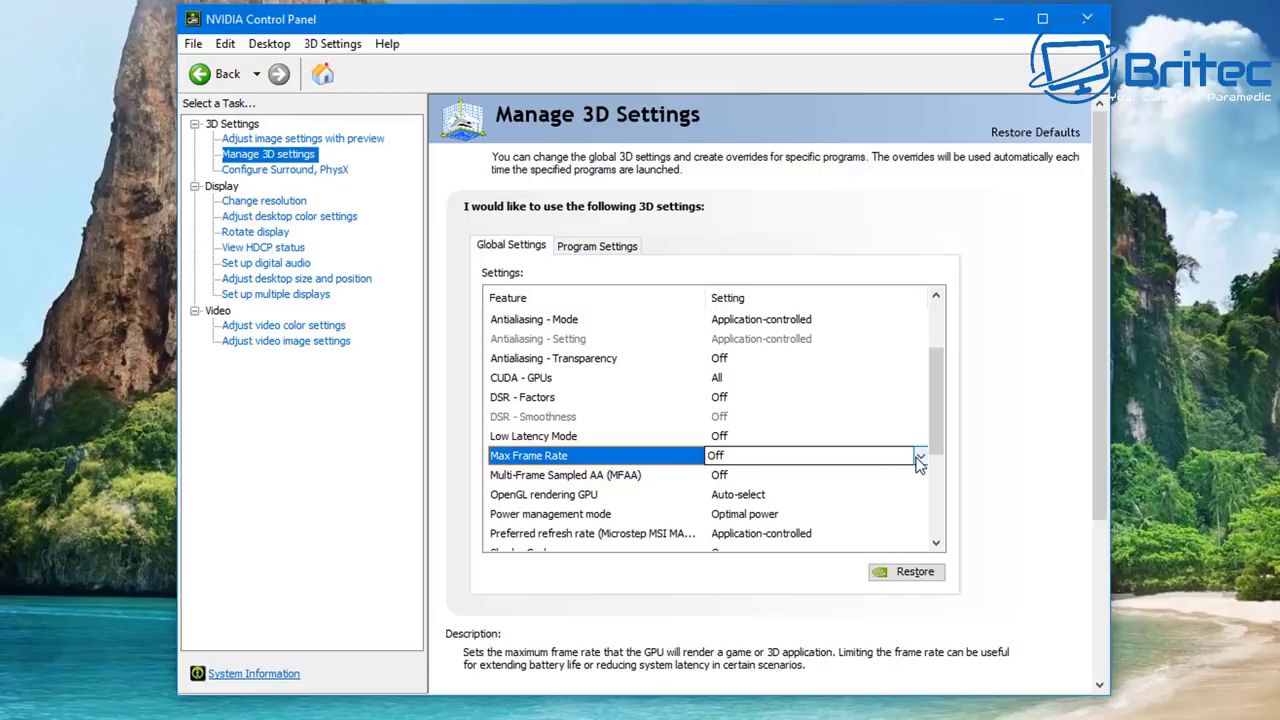
{"action": "left_click", "coordinate": [919, 457]}
{"action": "left_click", "coordinate": [740, 529]}
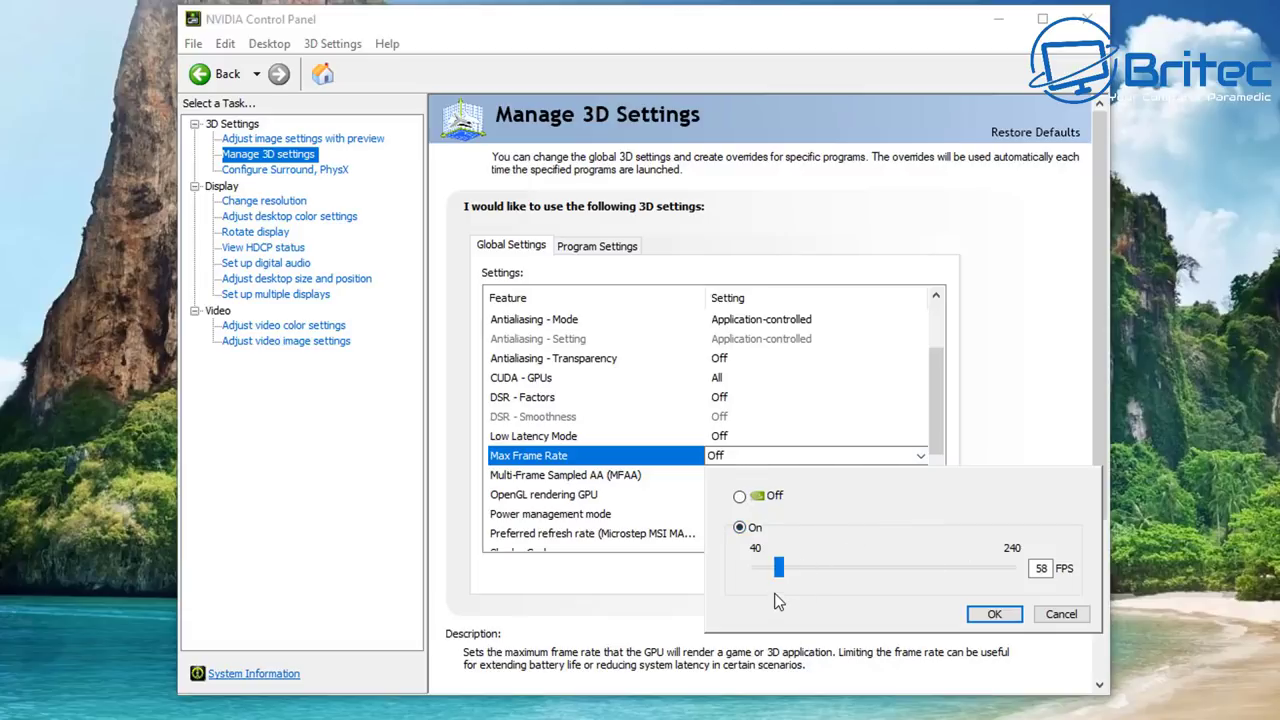
{"action": "left_click_drag", "start_coordinate": [778, 567], "coordinate": [1040, 576]}
{"action": "left_click", "coordinate": [993, 615]}
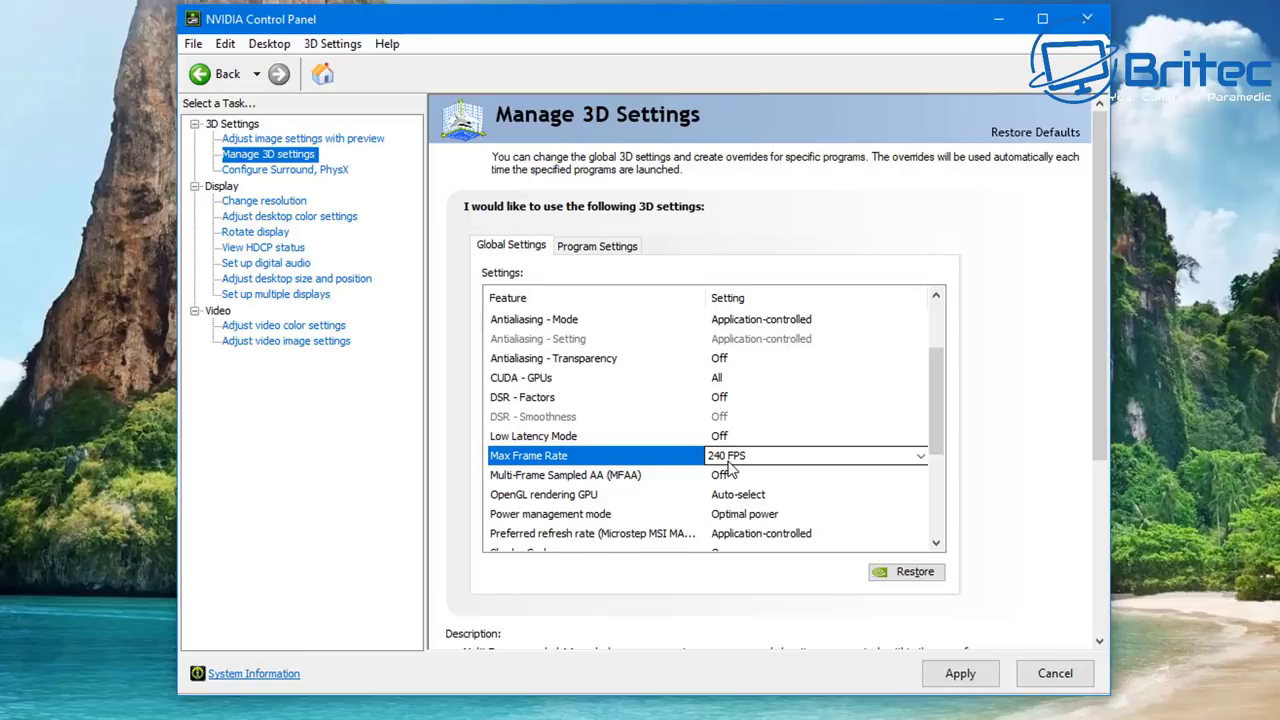
{"action": "left_click", "coordinate": [960, 673]}
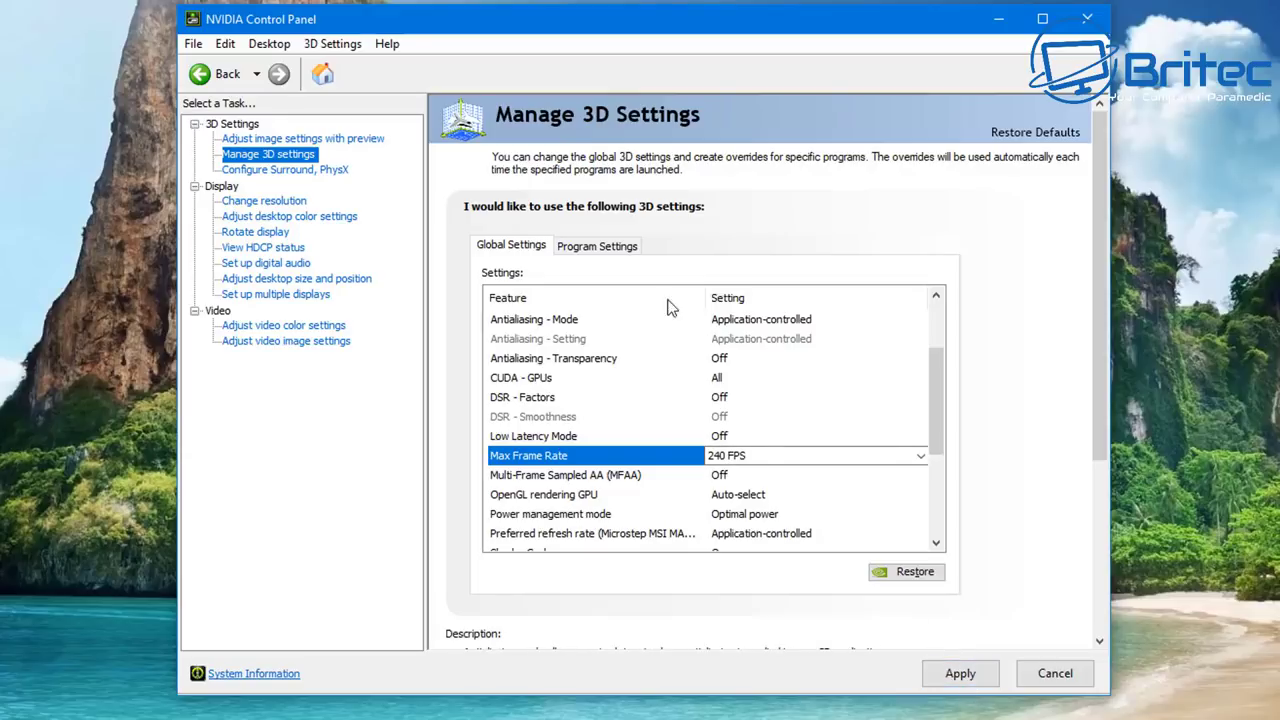
Look through the list of programs available for customization in the program-specific 3D settings
{"action": "left_click", "coordinate": [590, 248]}
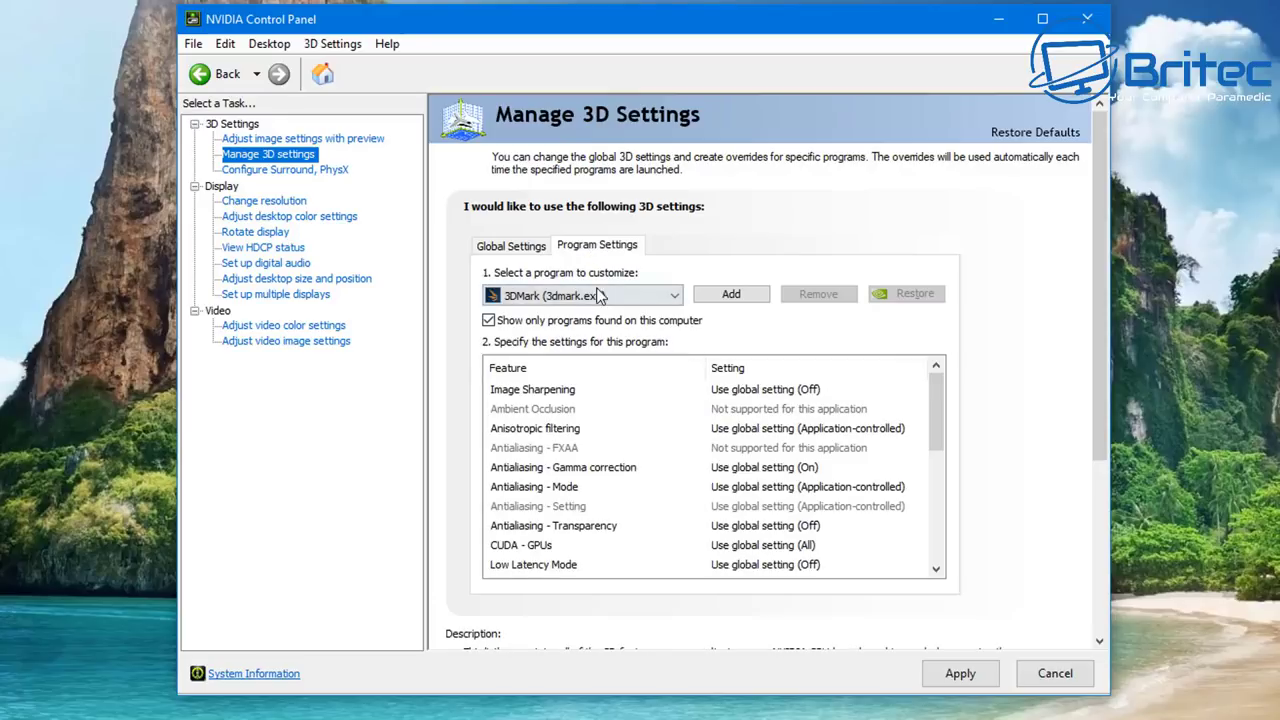
{"action": "left_click", "coordinate": [677, 296]}
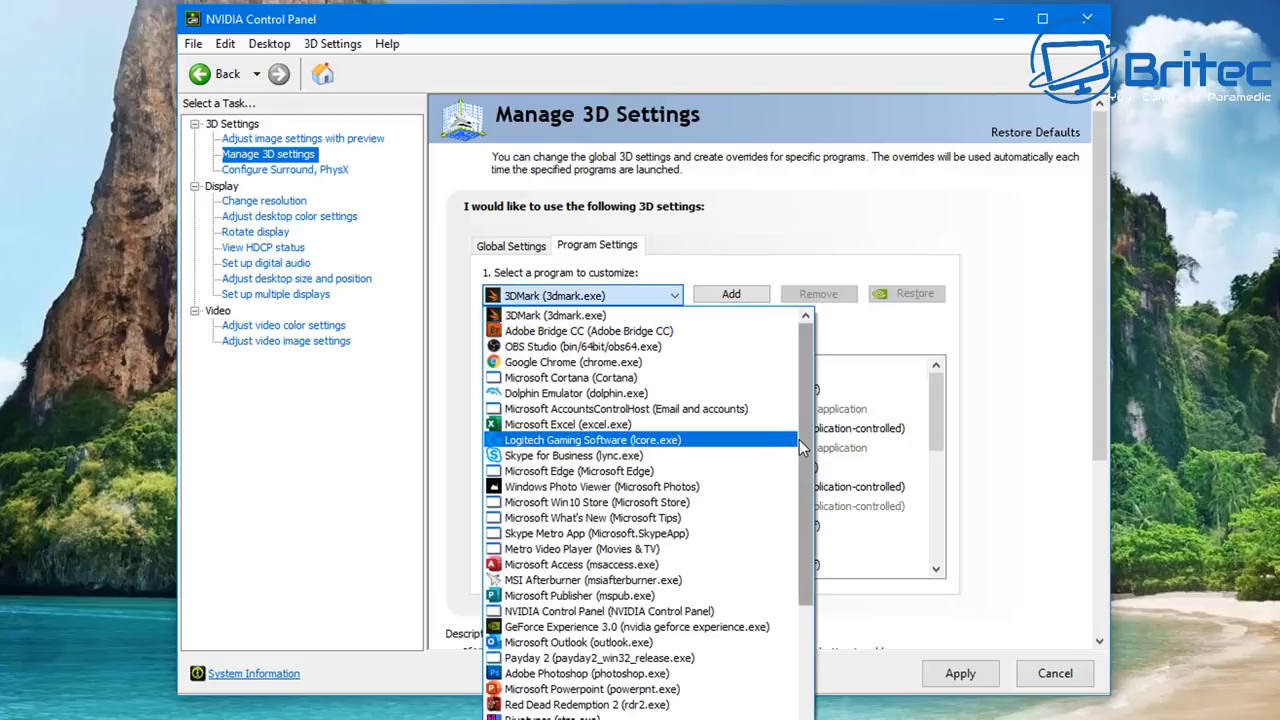
{"action": "left_click_drag", "start_coordinate": [799, 439], "coordinate": [806, 594]}
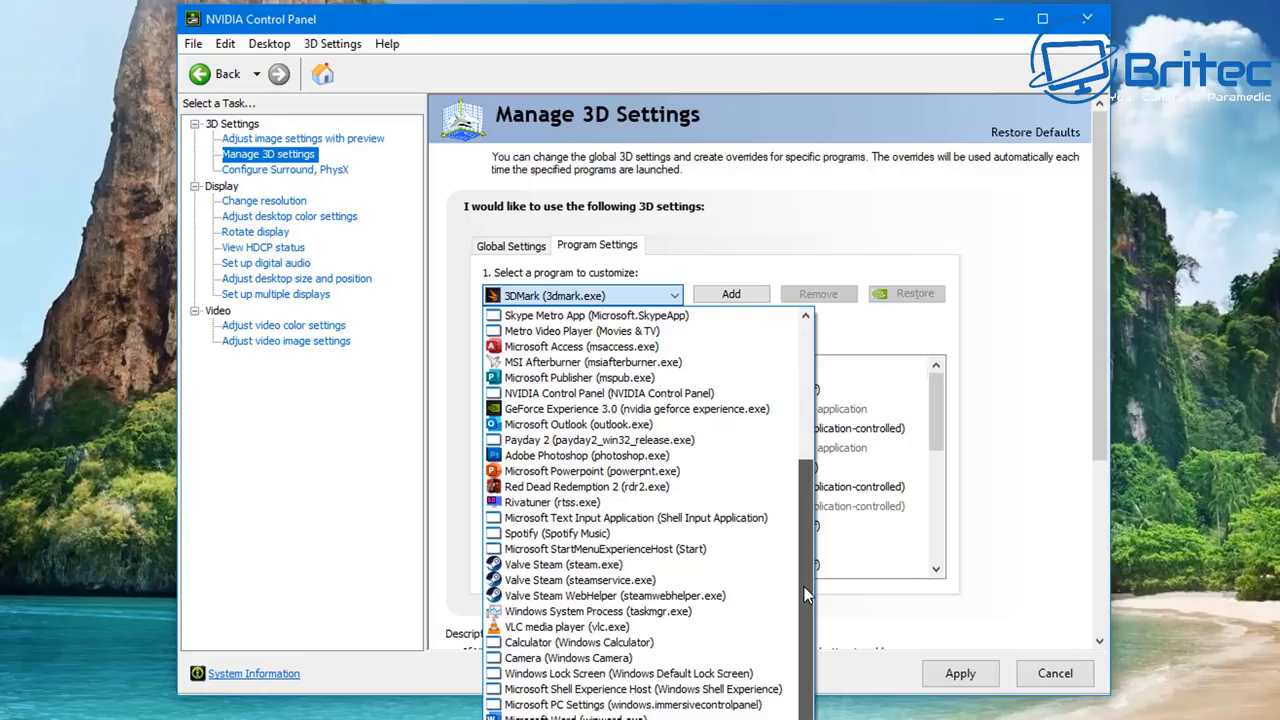
{"action": "left_click", "coordinate": [672, 443]}
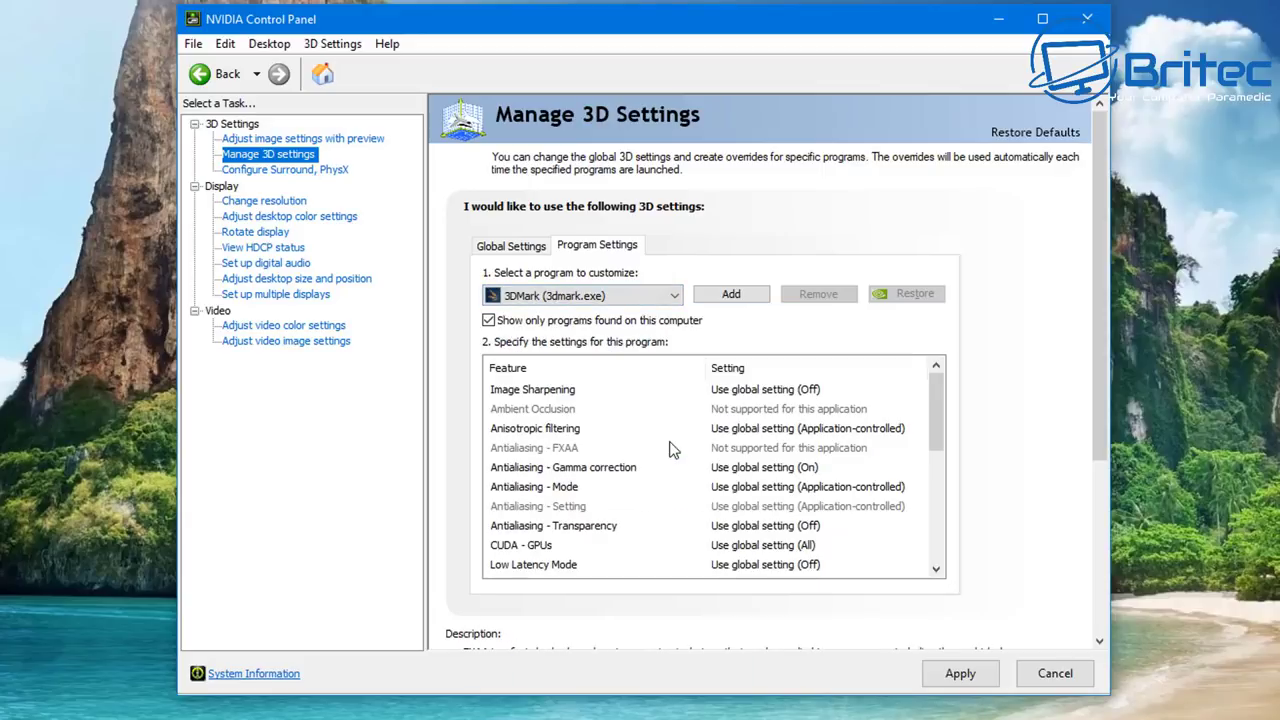
Add Red Dead Redemption 2 as a program to customize and look through its 3D settings
{"action": "left_click", "coordinate": [731, 294]}
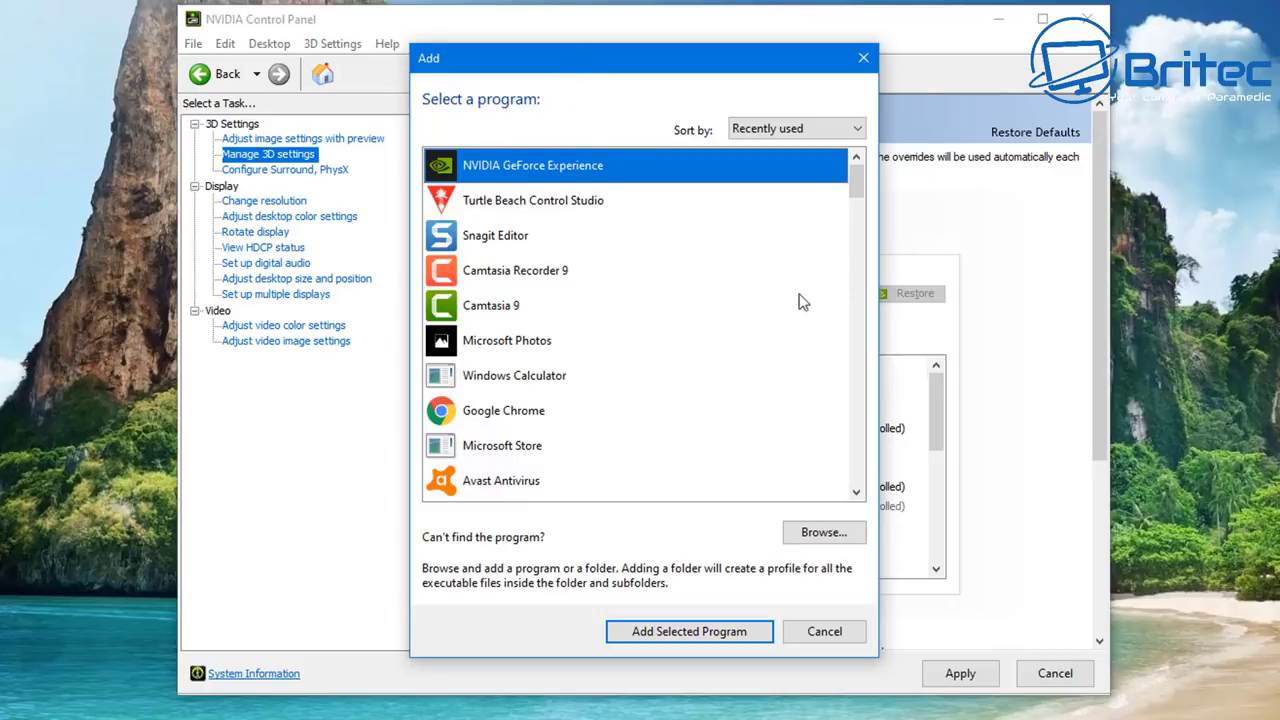
{"action": "left_click_drag", "start_coordinate": [859, 178], "coordinate": [856, 290]}
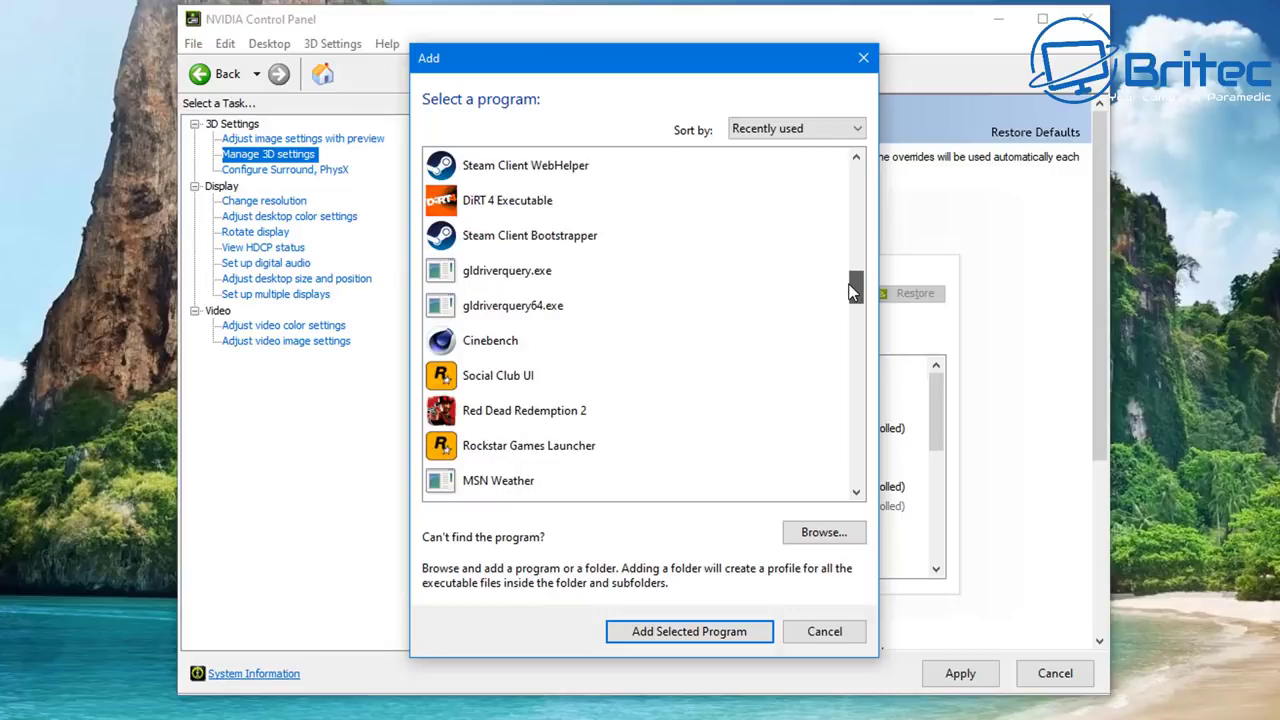
{"action": "left_click", "coordinate": [521, 412]}
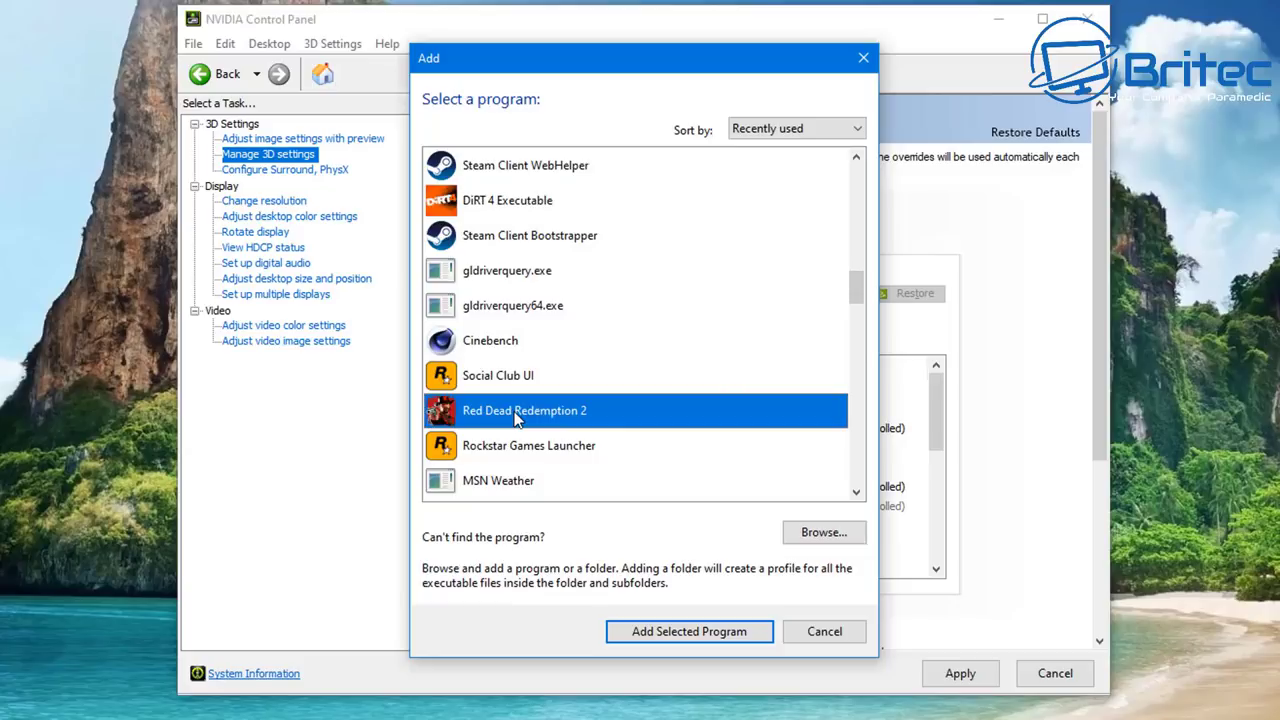
{"action": "left_click", "coordinate": [657, 633]}
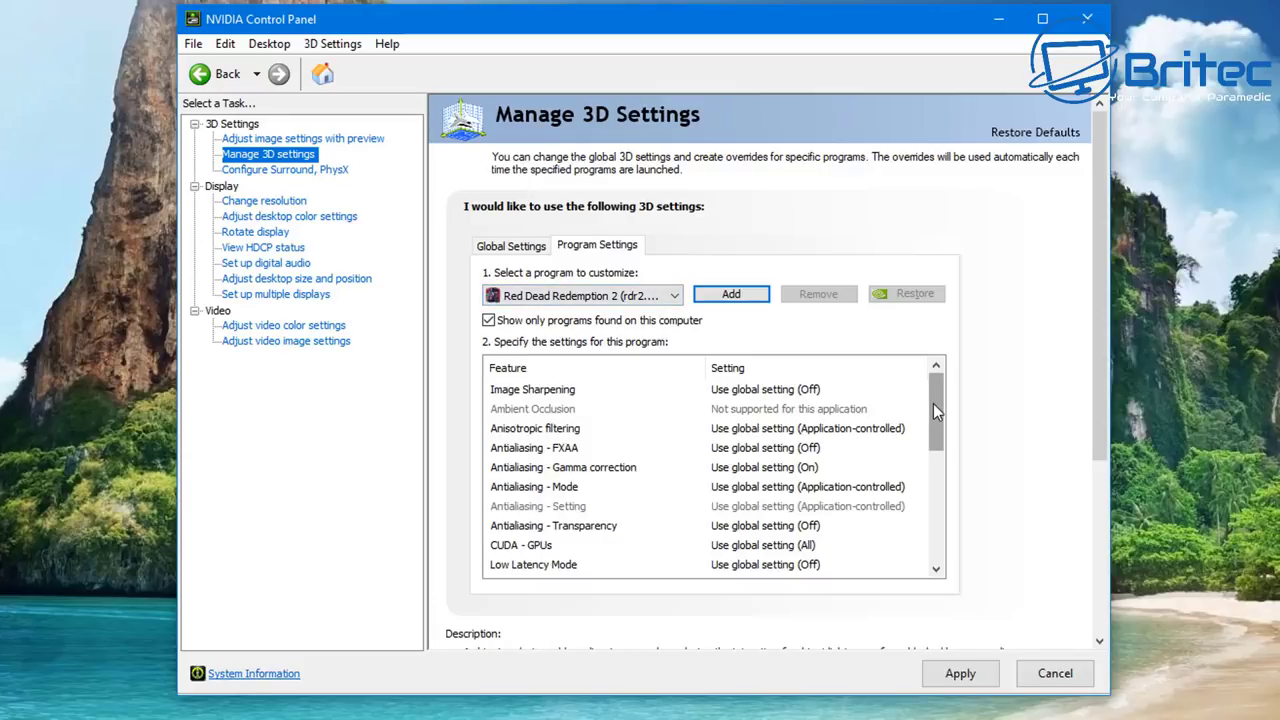
{"action": "left_click_drag", "start_coordinate": [933, 404], "coordinate": [933, 437]}
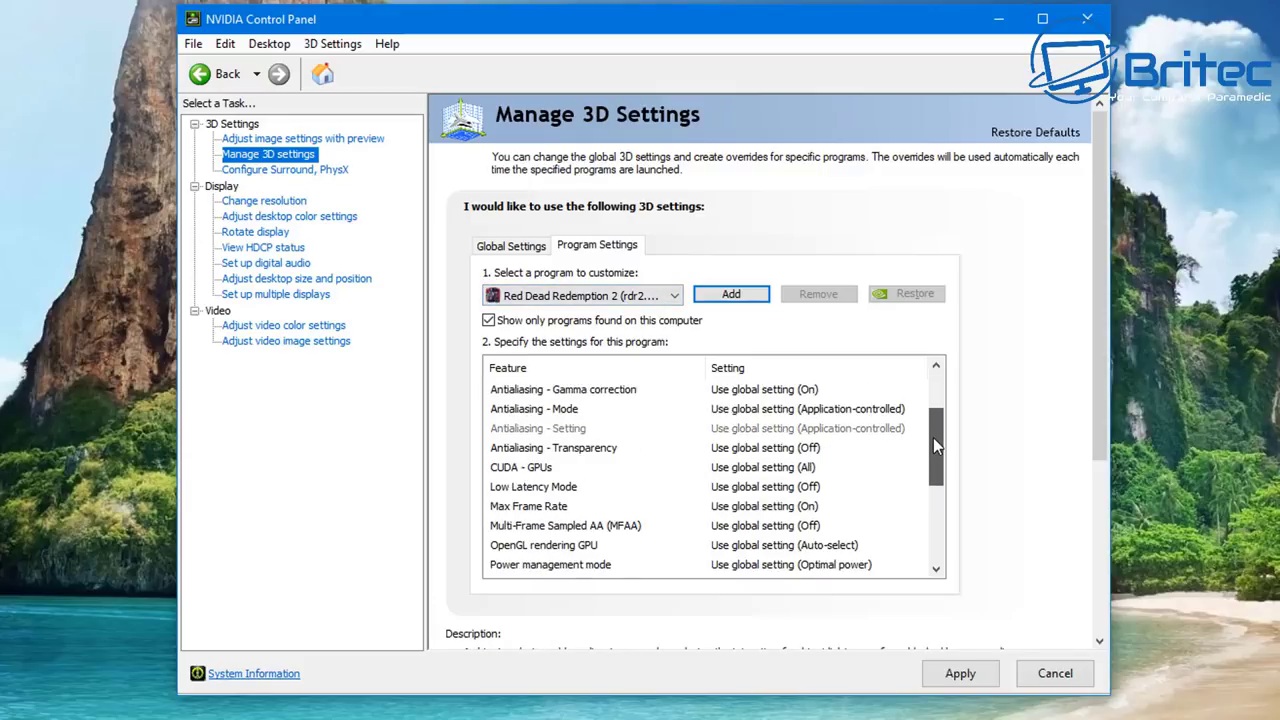
Try the Max Frame Rate options for Red Dead Redemption 2, including On at 86 FPS, global and Off, and discard the changes
{"action": "left_click", "coordinate": [538, 508]}
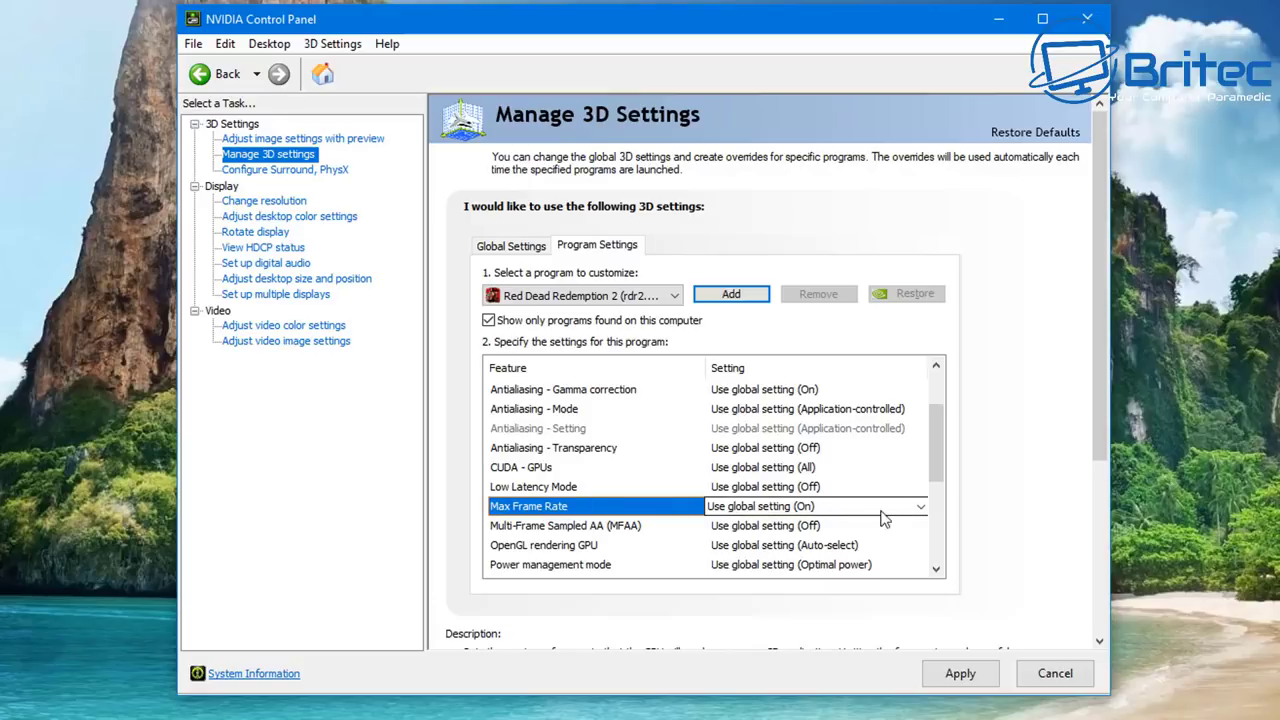
{"action": "left_click", "coordinate": [912, 512]}
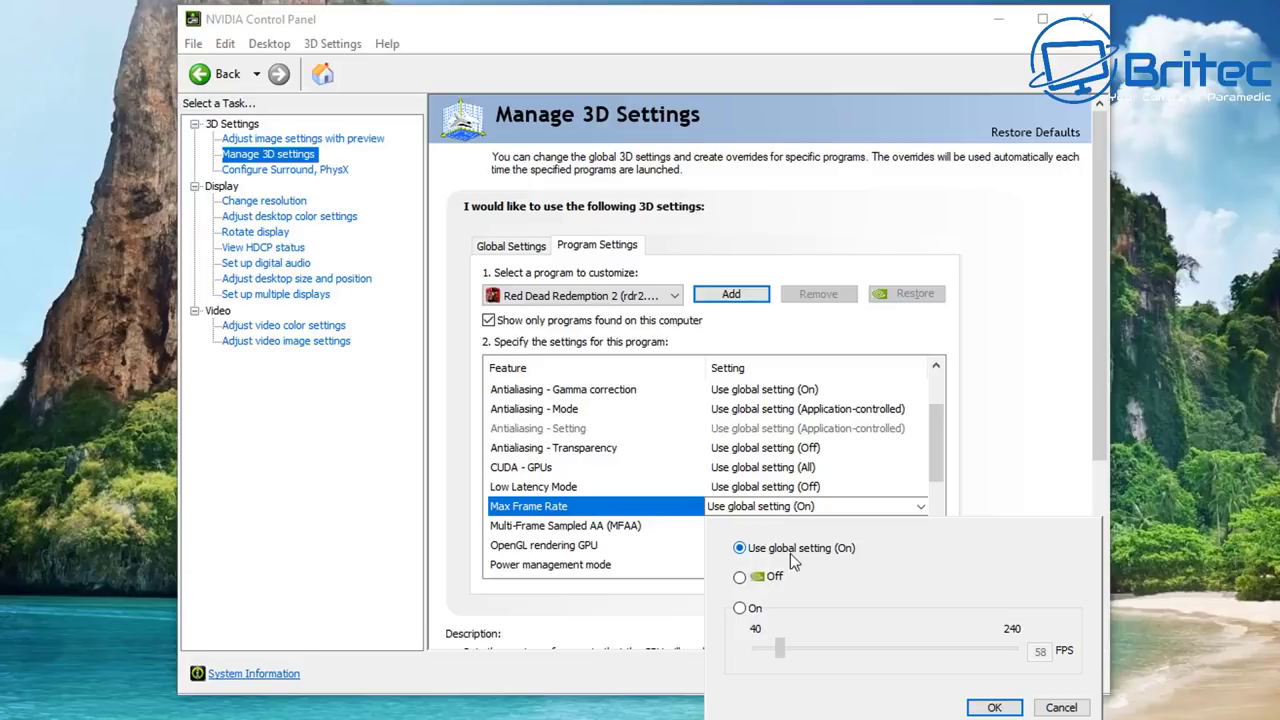
{"action": "left_click", "coordinate": [741, 608]}
{"action": "left_click_drag", "start_coordinate": [788, 646], "coordinate": [814, 648]}
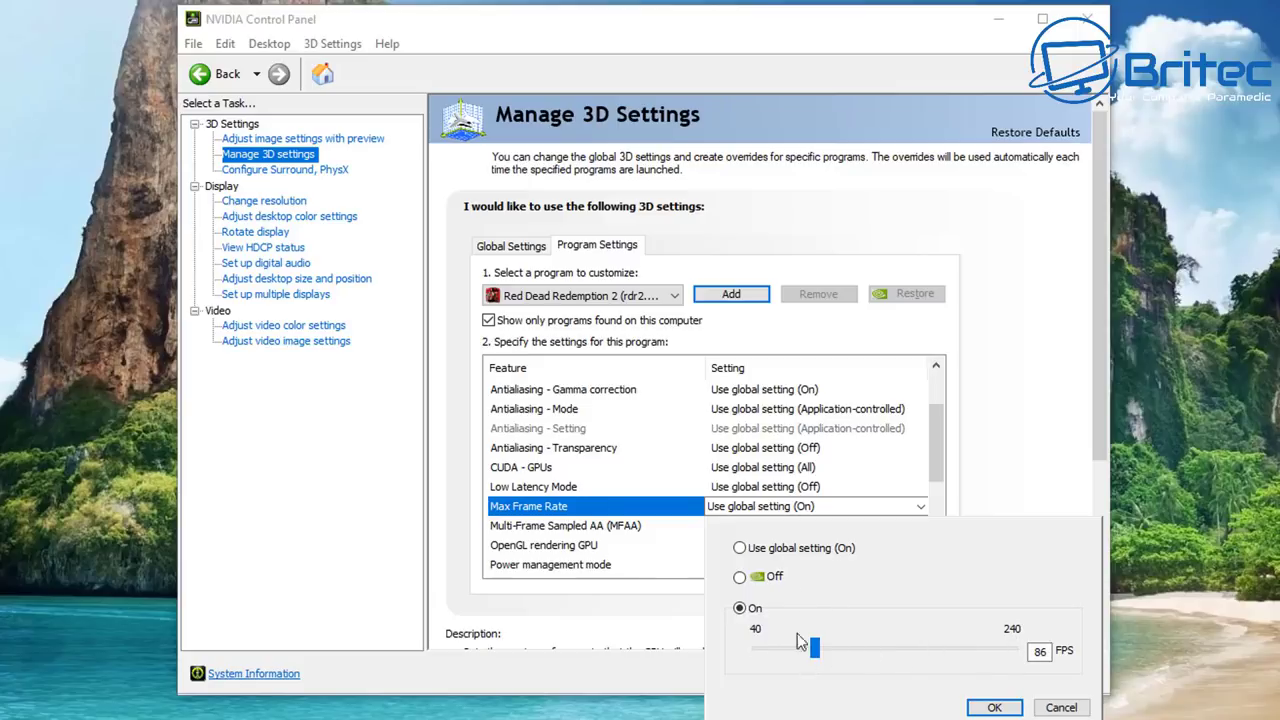
{"action": "left_click", "coordinate": [740, 548]}
{"action": "left_click", "coordinate": [740, 578]}
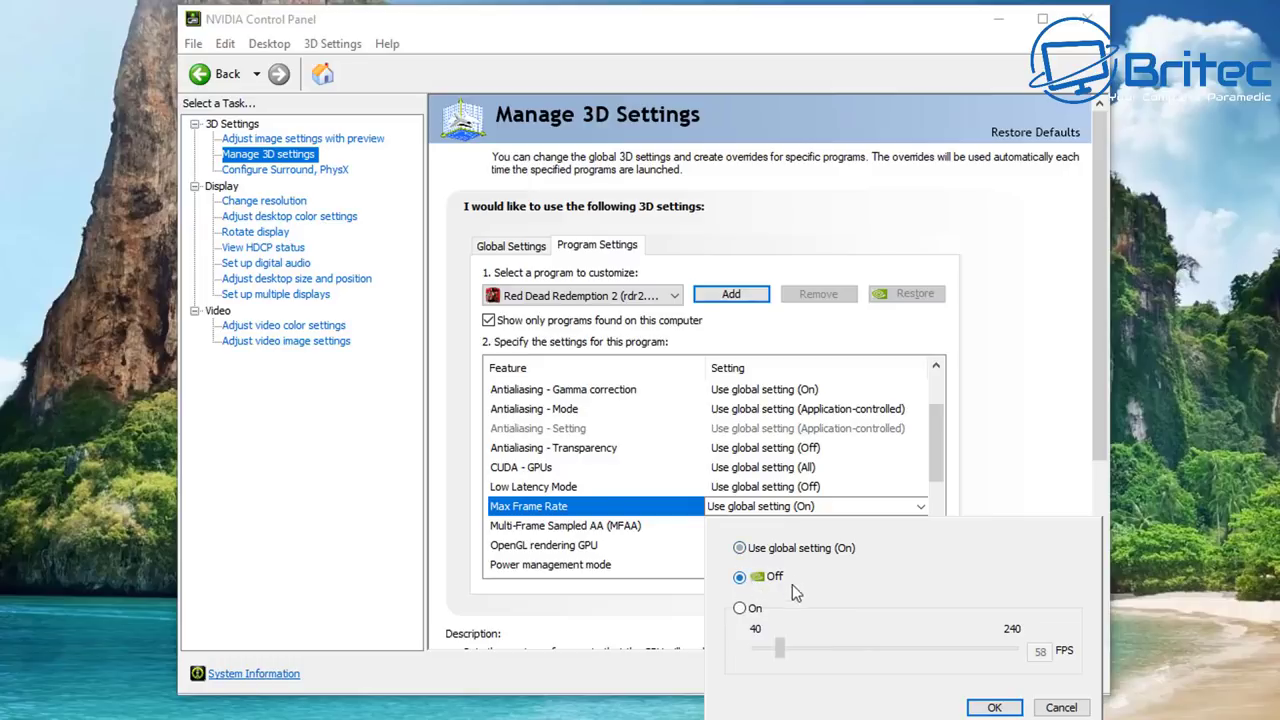
{"action": "left_click", "coordinate": [1060, 707]}
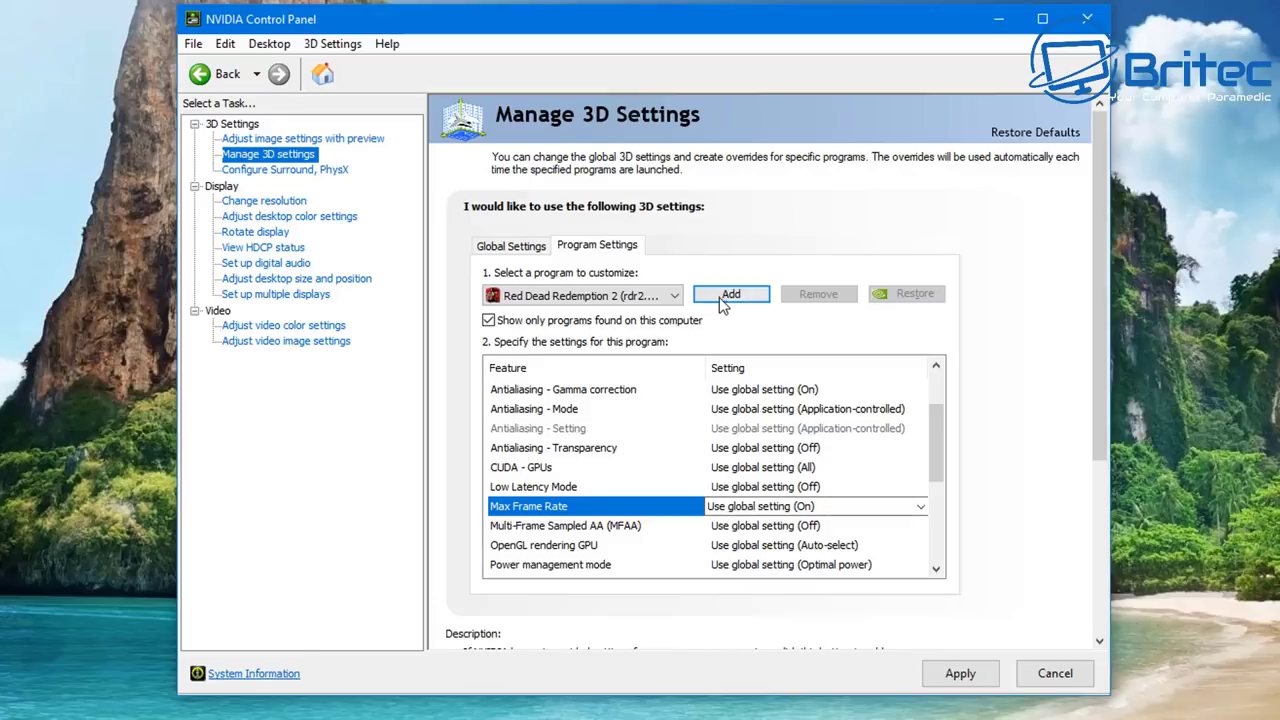
Add the PUBG executable TslGame from the recently used programs as a program to customize
{"action": "left_click", "coordinate": [758, 292]}
{"action": "left_click_drag", "start_coordinate": [857, 177], "coordinate": [830, 351]}
{"action": "left_click", "coordinate": [503, 345]}
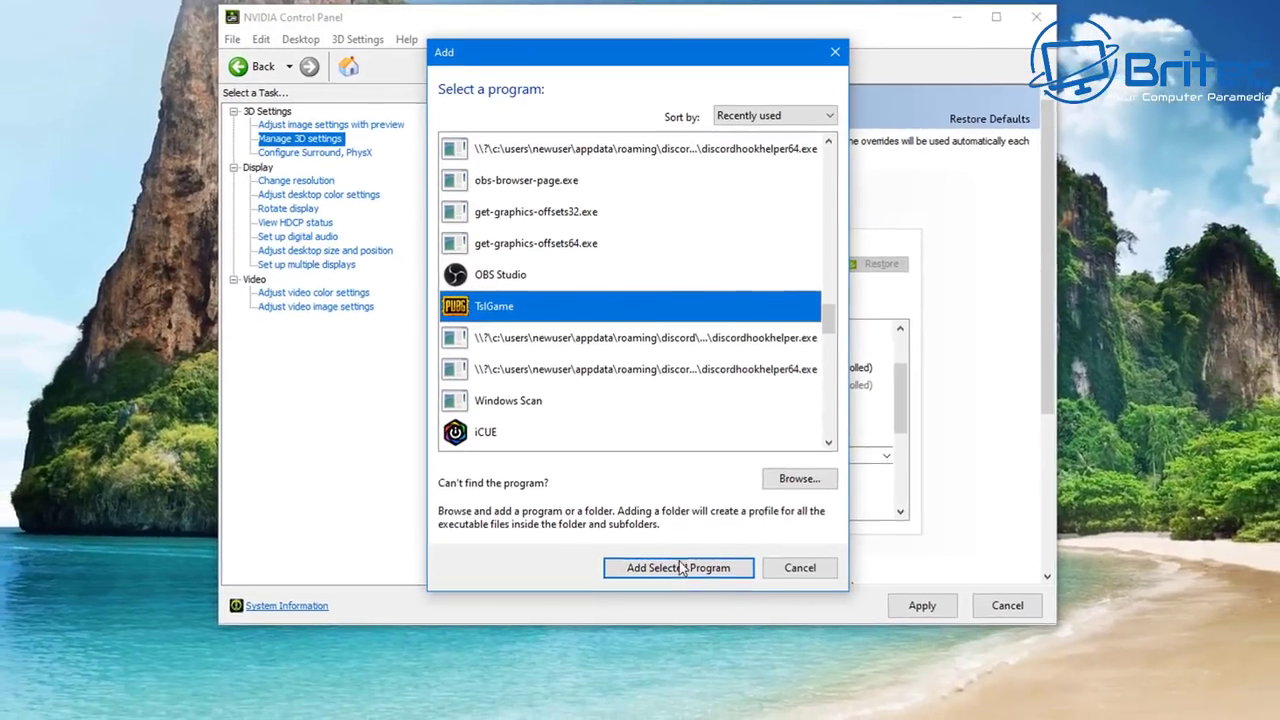
{"action": "left_click", "coordinate": [685, 610]}
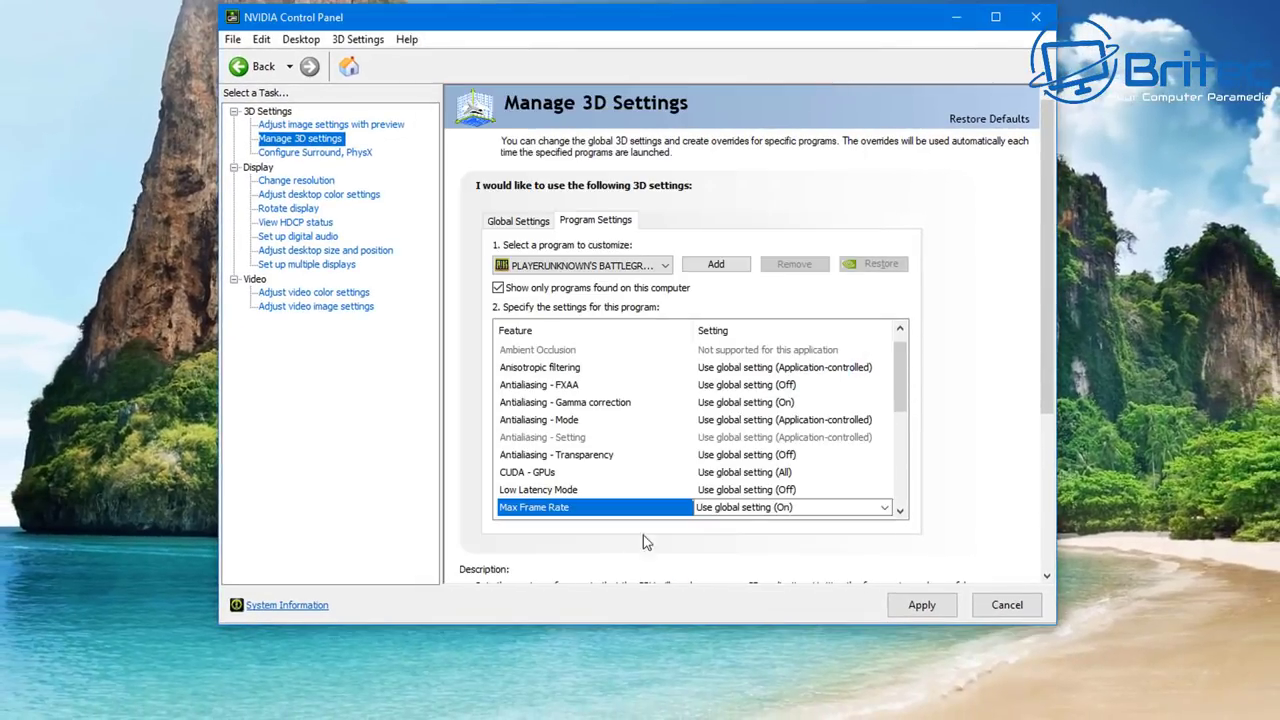
Turn on Max Frame Rate for PLAYERUNKNOWN'S BATTLEGROUNDS and raise its limit toward the 240 FPS end of the range
{"action": "left_click", "coordinate": [790, 508]}
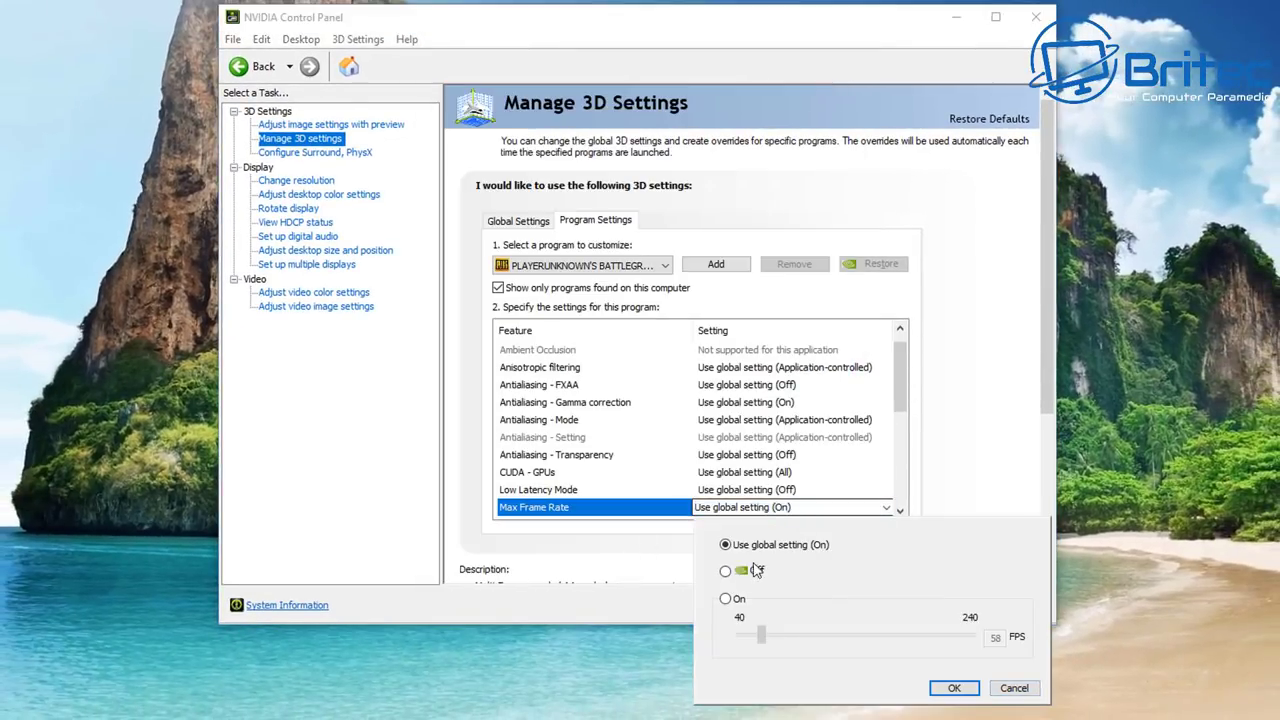
{"action": "left_click", "coordinate": [725, 598]}
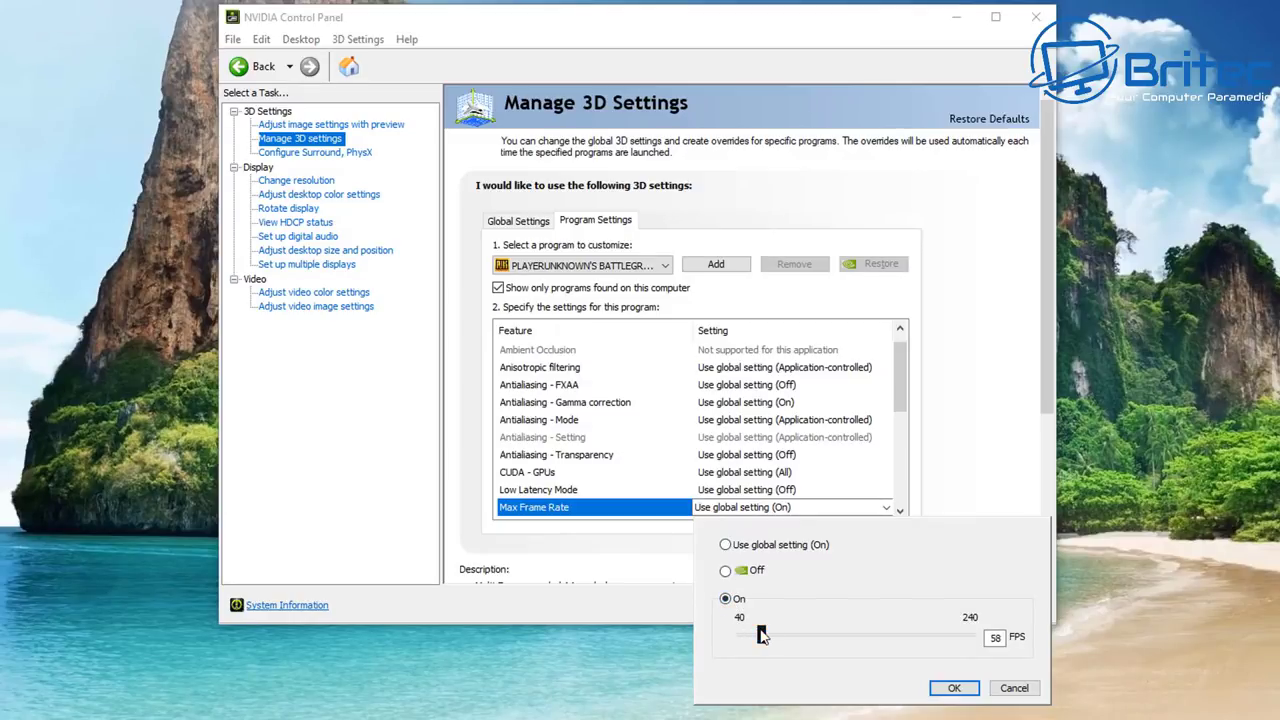
{"action": "left_click_drag", "start_coordinate": [762, 636], "coordinate": [970, 636]}
{"action": "left_click", "coordinate": [954, 688]}
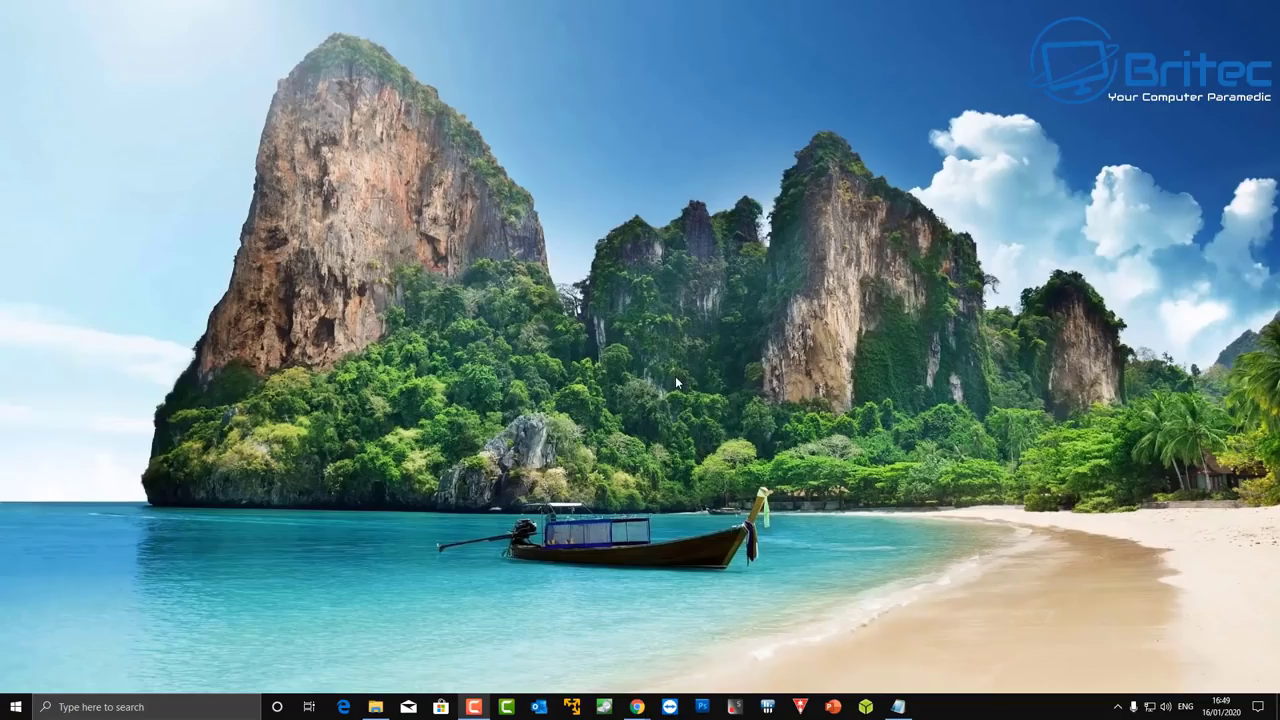
Reopen the NVIDIA Control Panel from the desktop, accepting its license agreement, and go to the Manage 3D settings page
{"action": "right_click", "coordinate": [675, 376]}
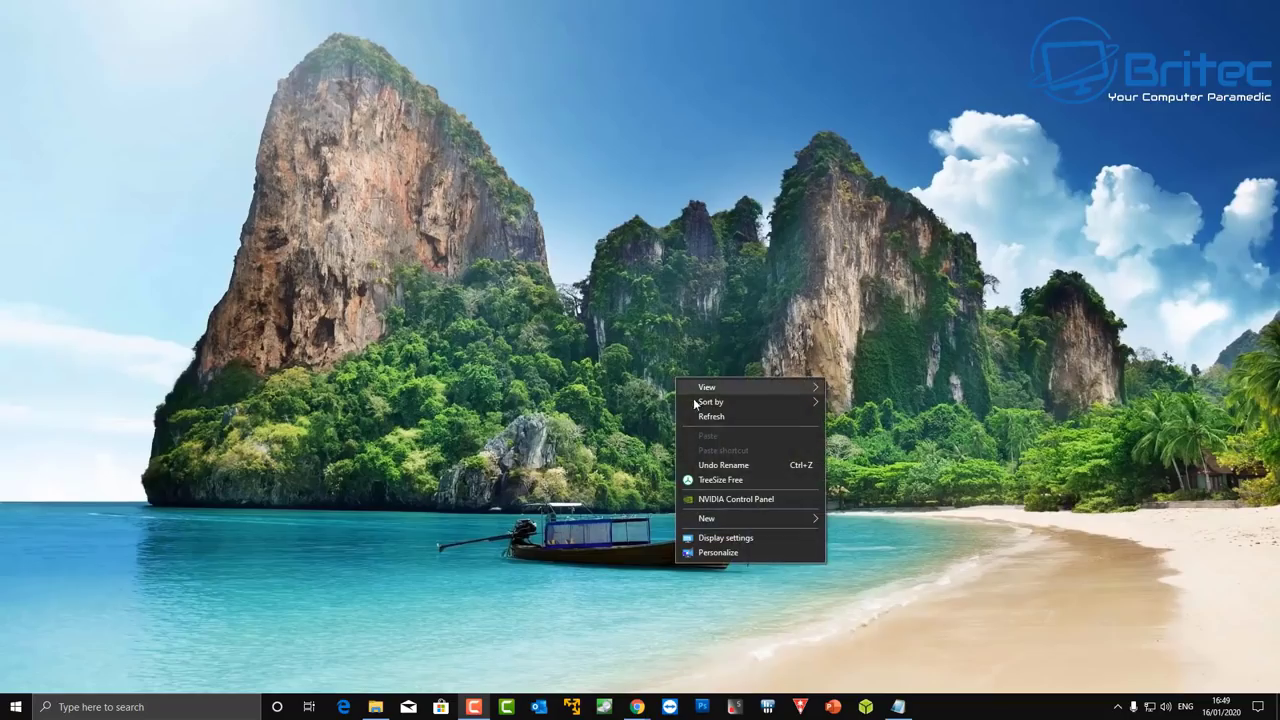
{"action": "left_click", "coordinate": [710, 498]}
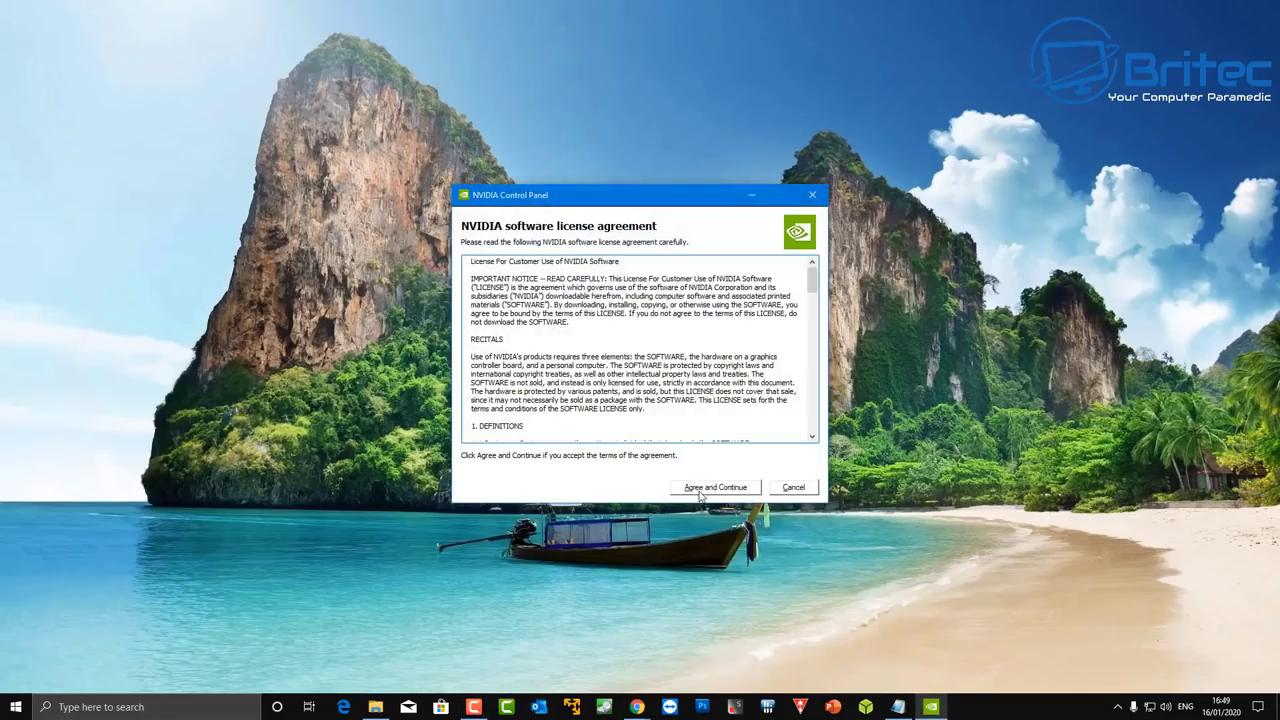
{"action": "left_click", "coordinate": [701, 488]}
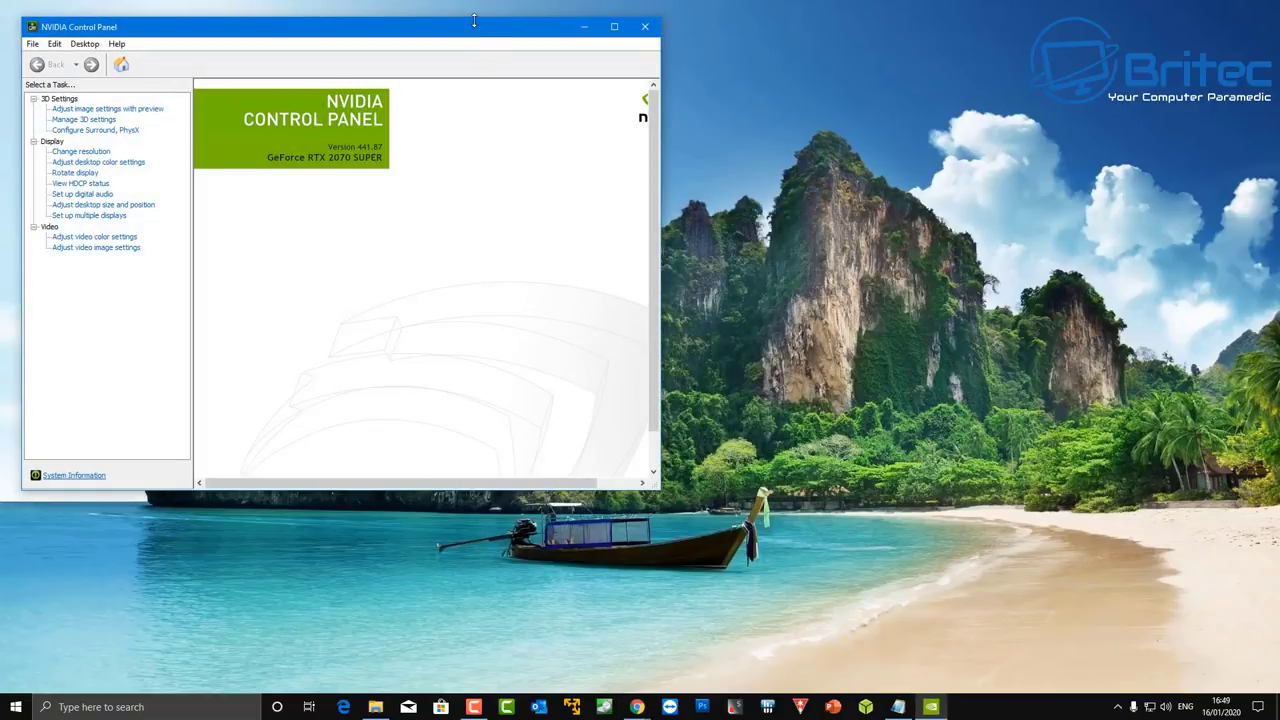
{"action": "left_click_drag", "start_coordinate": [474, 20], "coordinate": [656, 126]}
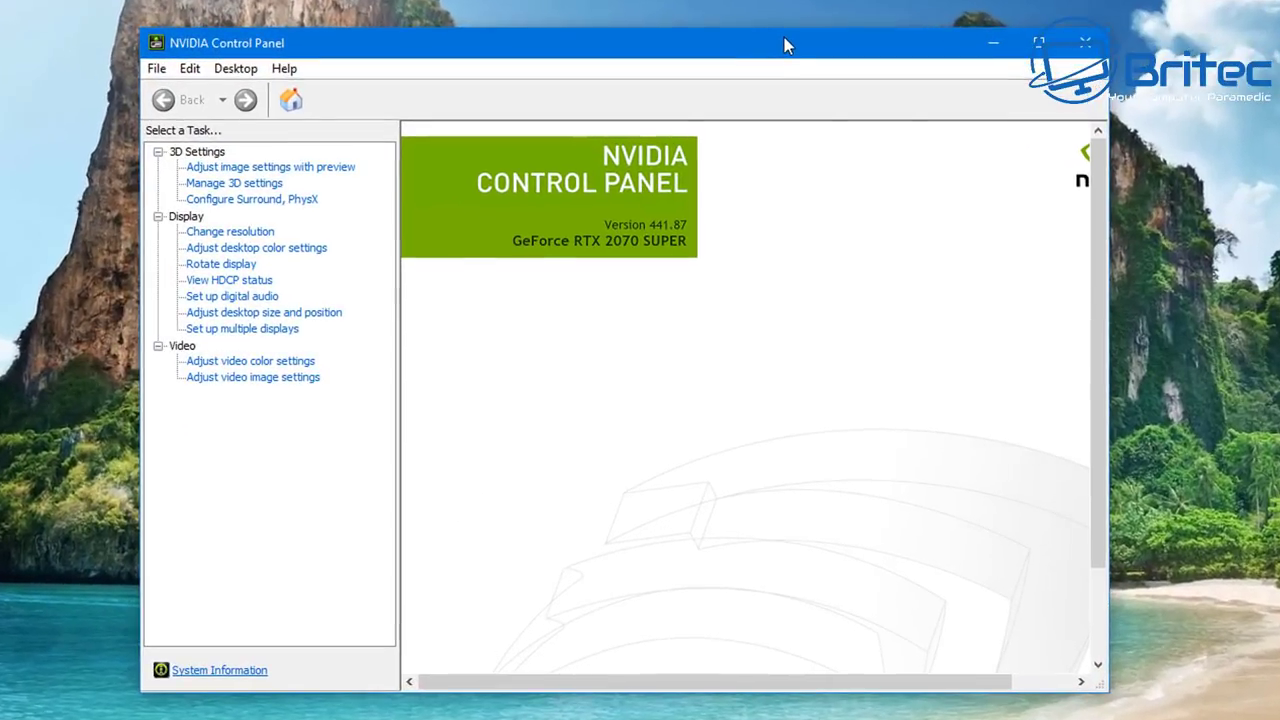
{"action": "left_click_drag", "start_coordinate": [741, 97], "coordinate": [754, 97]}
{"action": "left_click", "coordinate": [278, 186]}
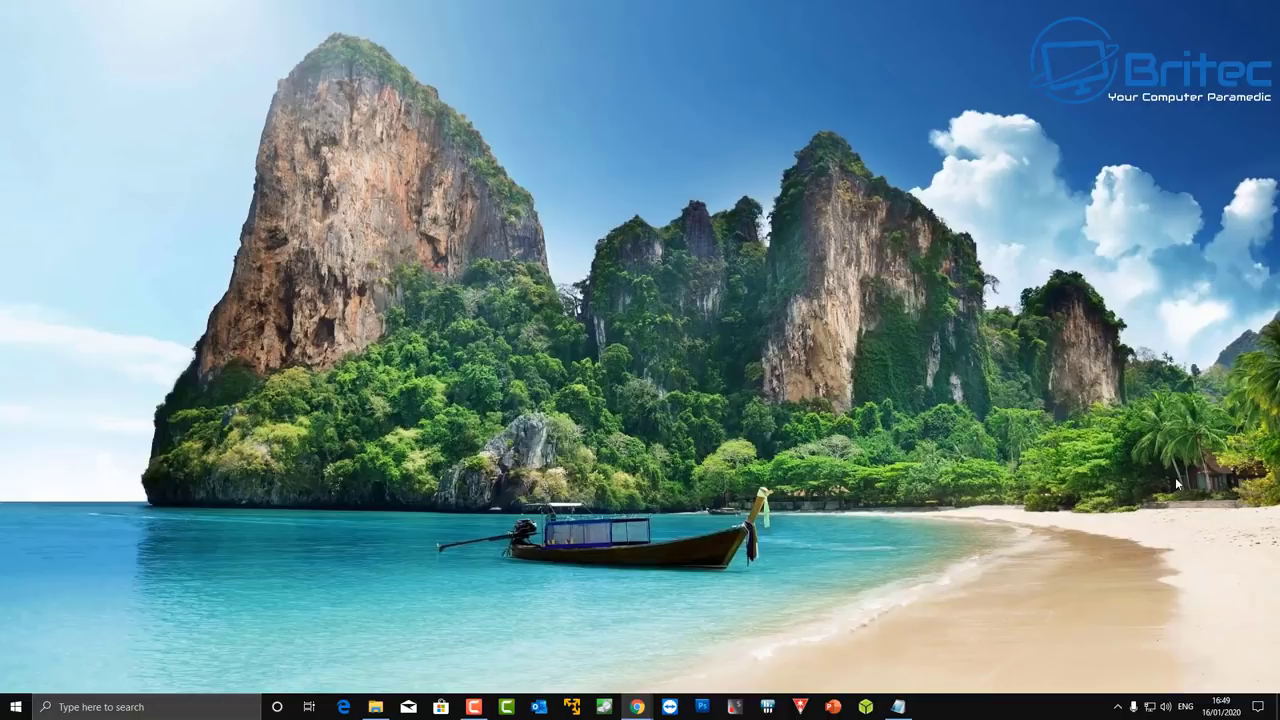
{"action": "right_click", "coordinate": [704, 365]}
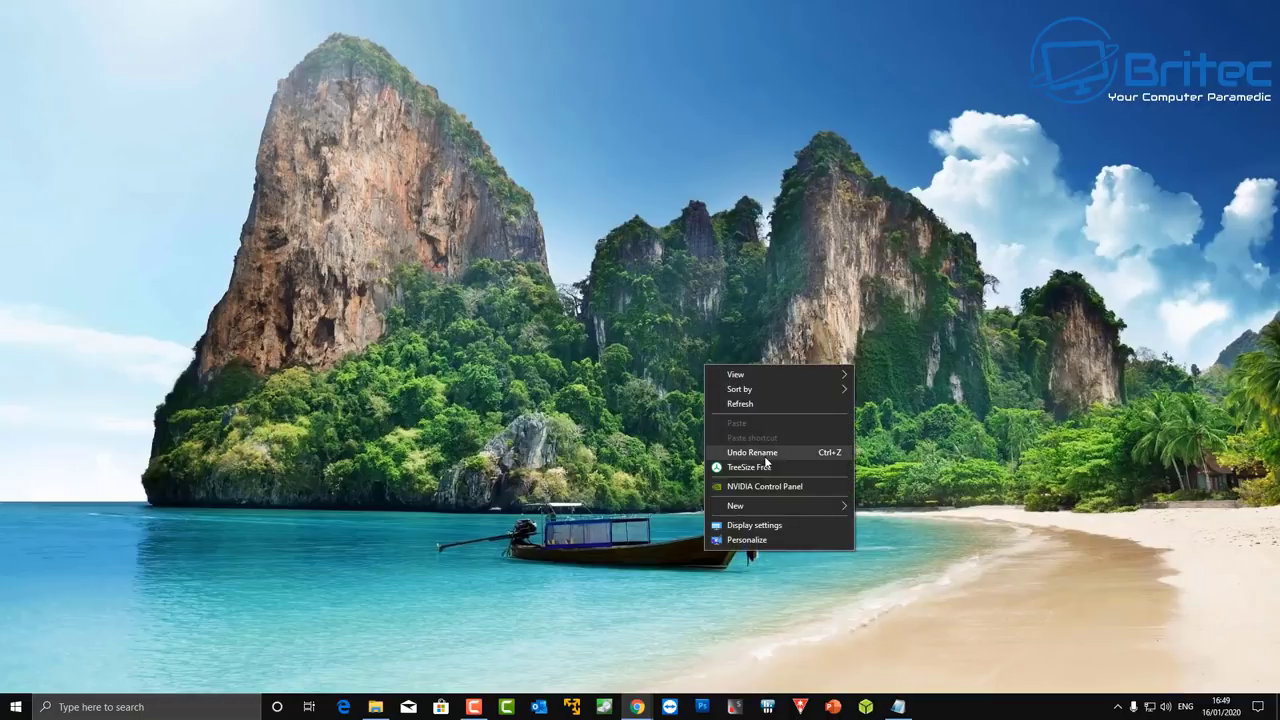
{"action": "left_click", "coordinate": [928, 408]}
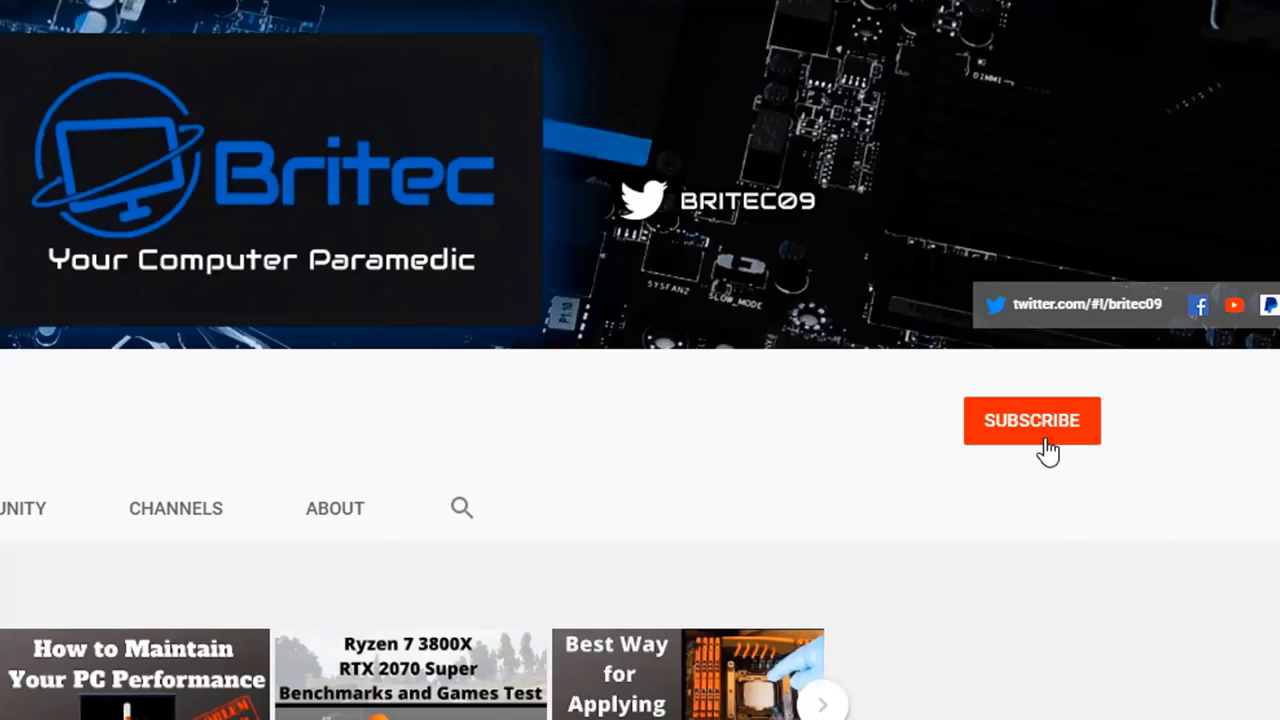
Subscribe to the Britec channel on YouTube and set its notifications to All
{"action": "left_click", "coordinate": [1047, 452]}
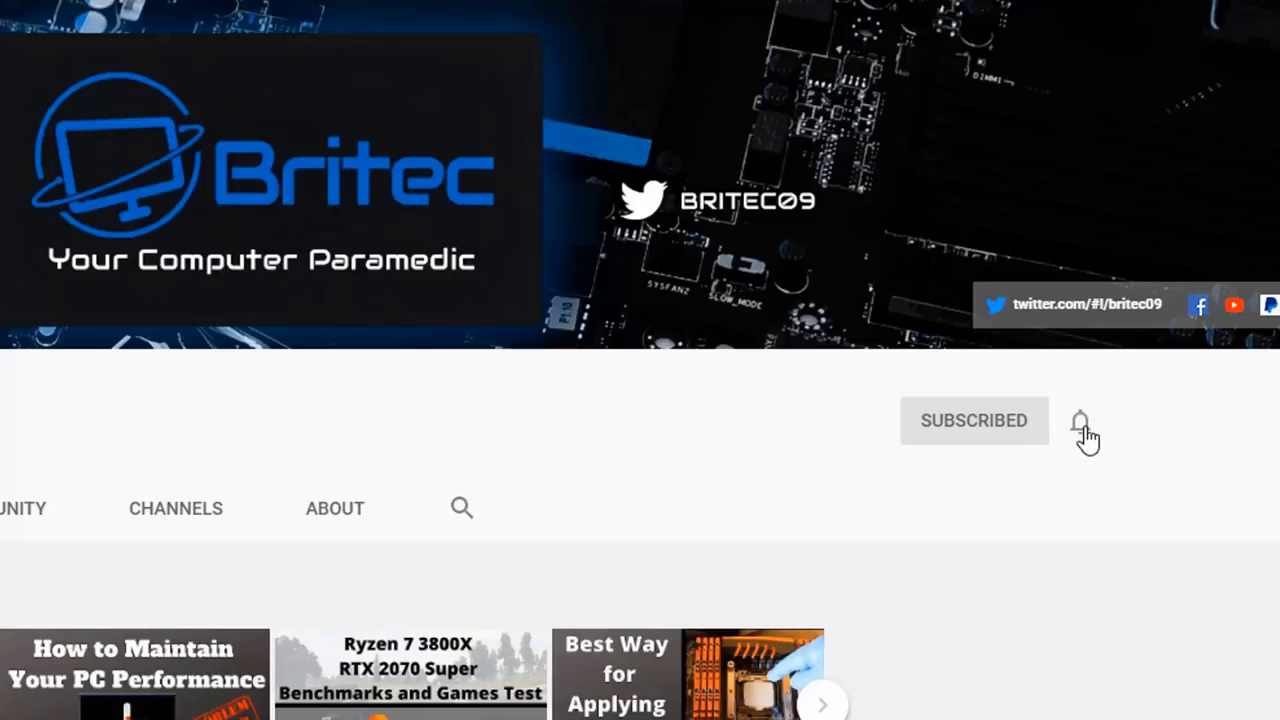
{"action": "left_click", "coordinate": [1081, 424]}
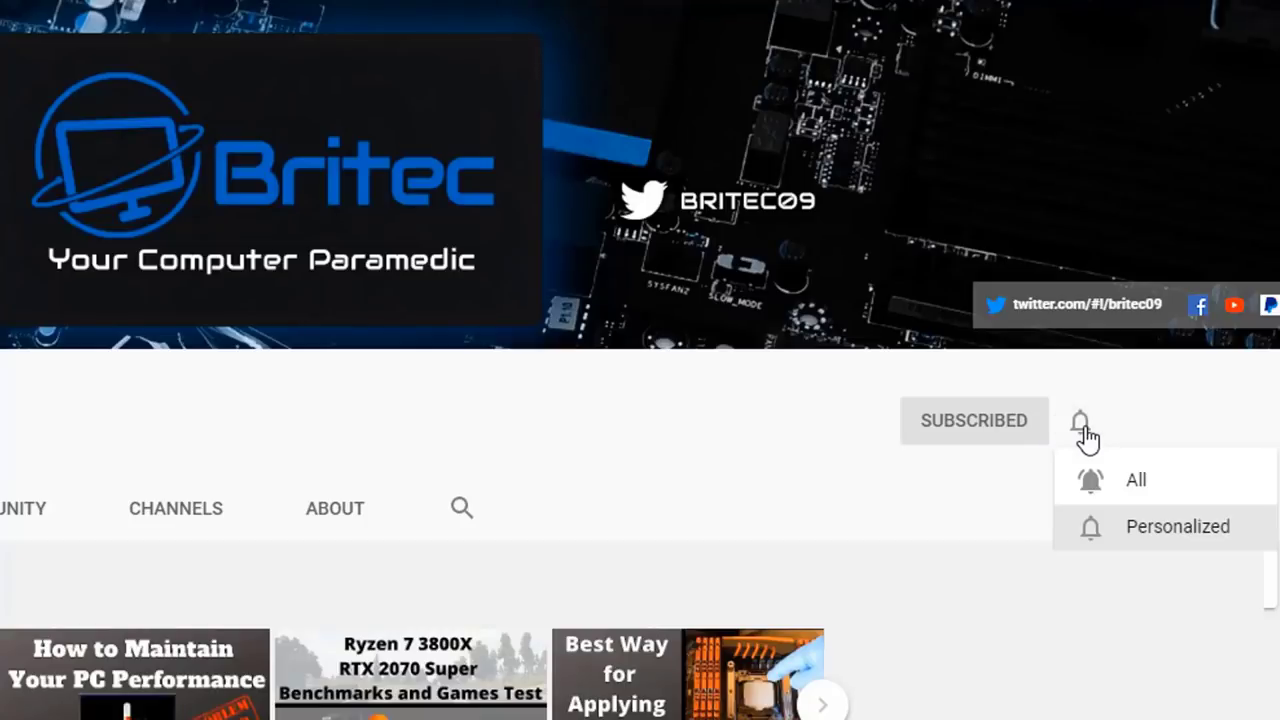
{"action": "left_click", "coordinate": [1114, 487]}
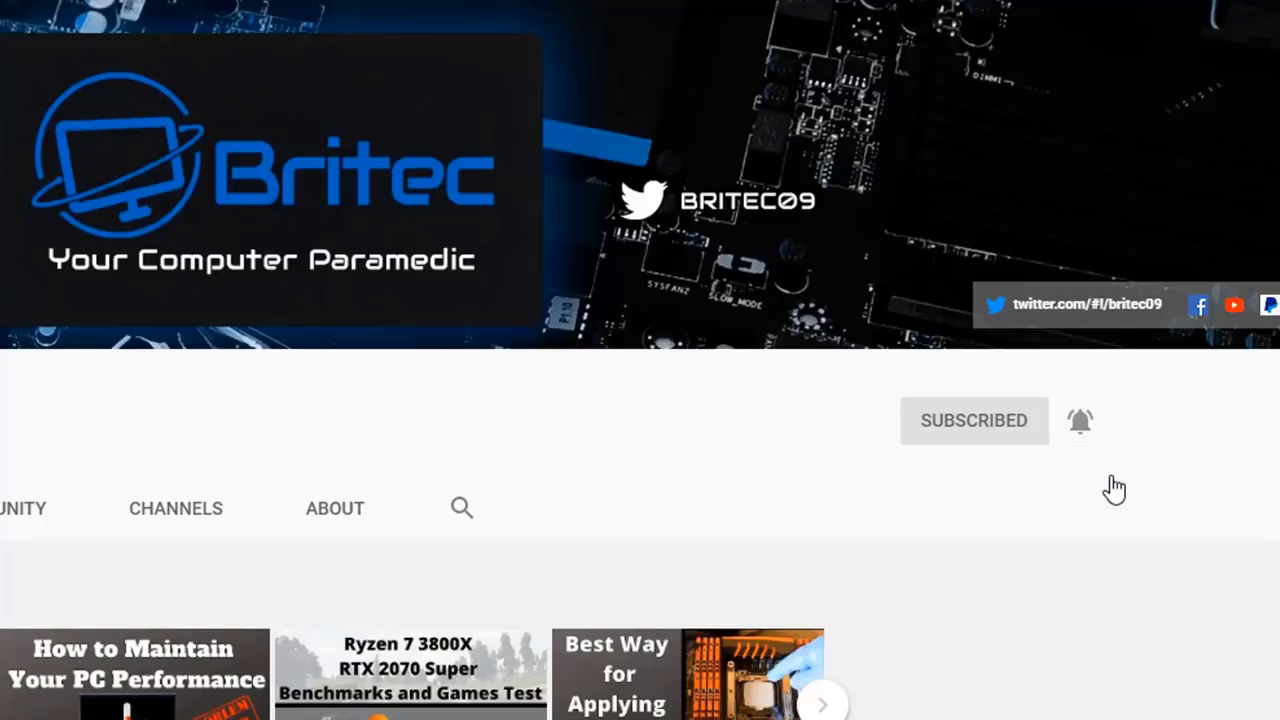